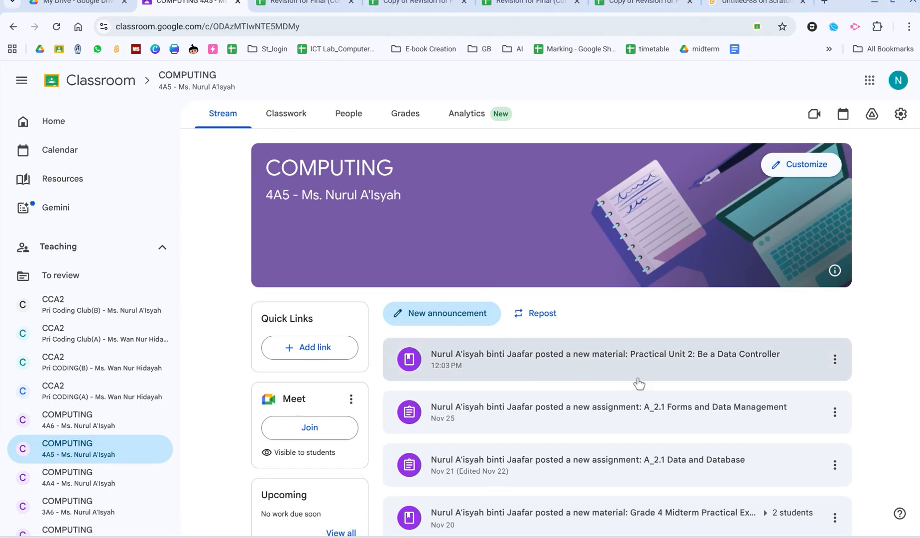
Open the Practical Unit 2 material's Revision for Final spreadsheet and make a copy of it.
click(587, 373)
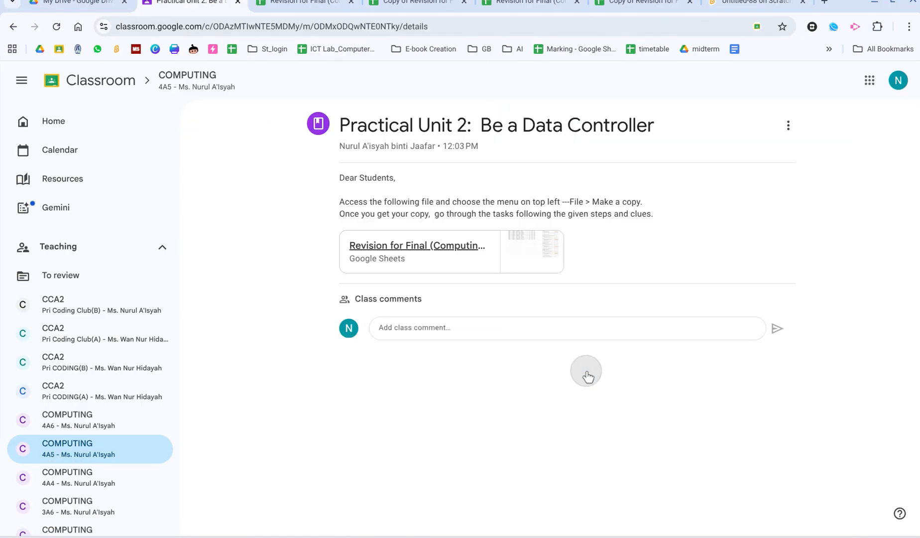
click(416, 254)
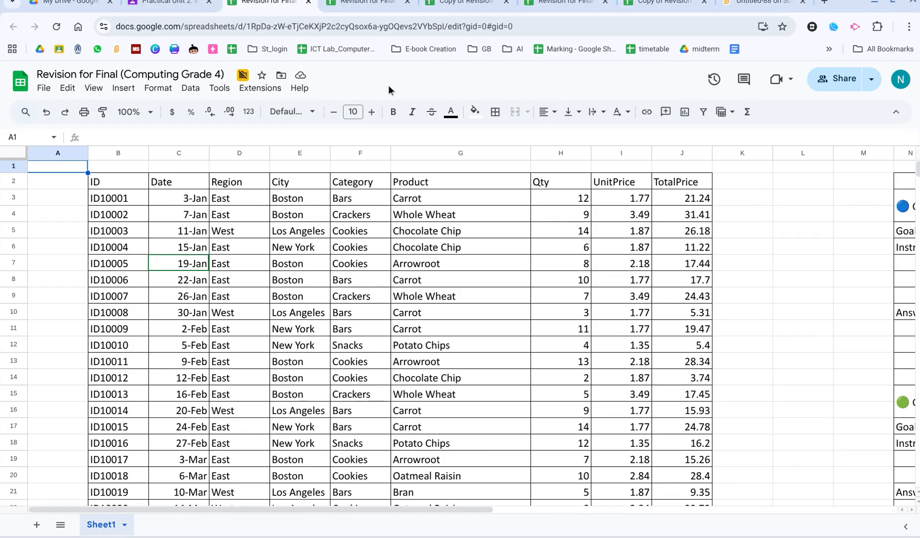
click(45, 90)
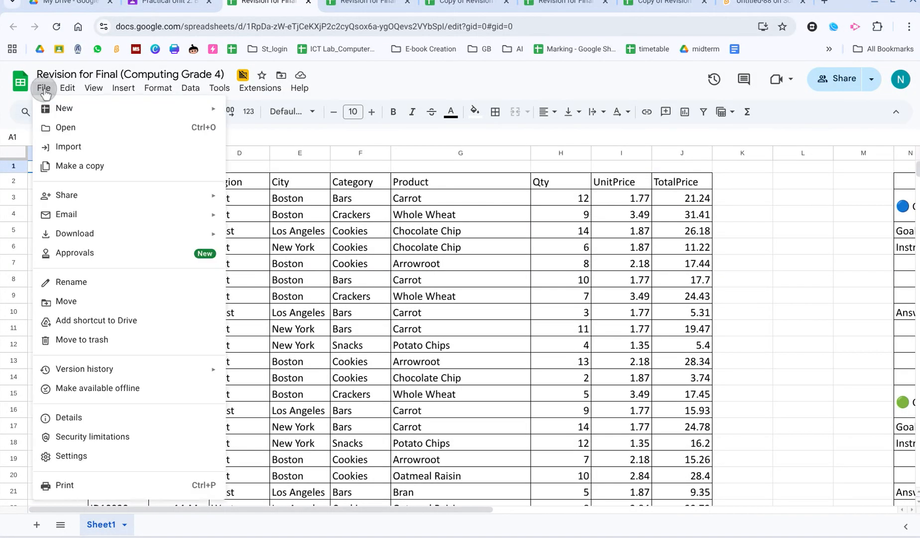
click(95, 169)
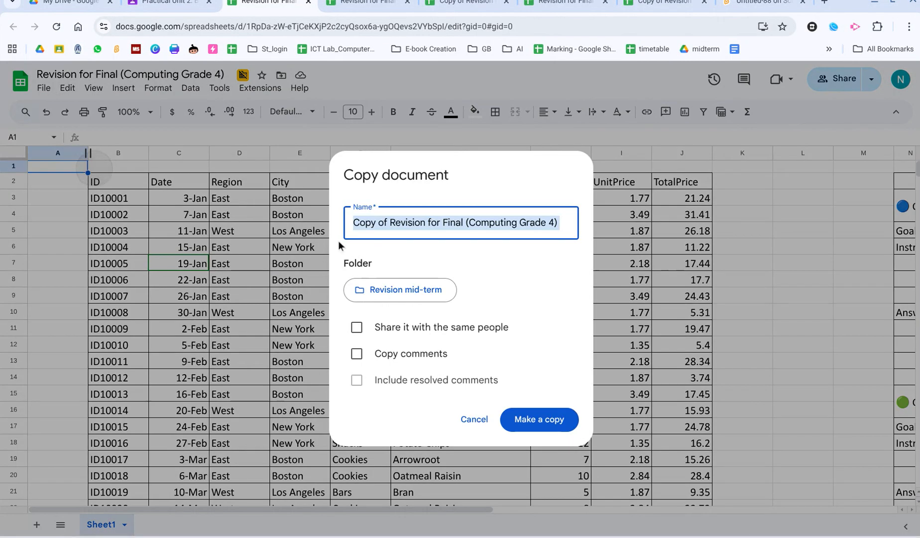
click(543, 411)
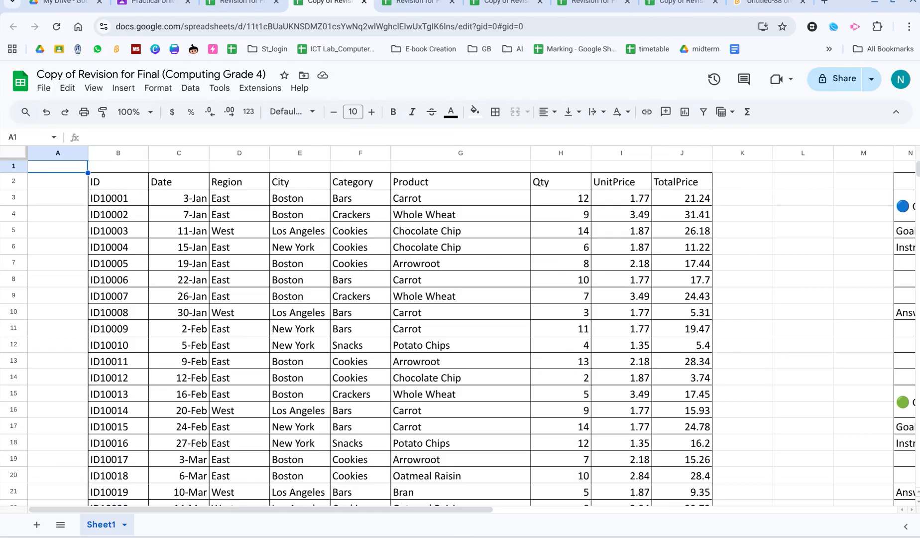
Review the challenge instructions and answer boxes beside the data table.
drag(323, 511, 643, 513)
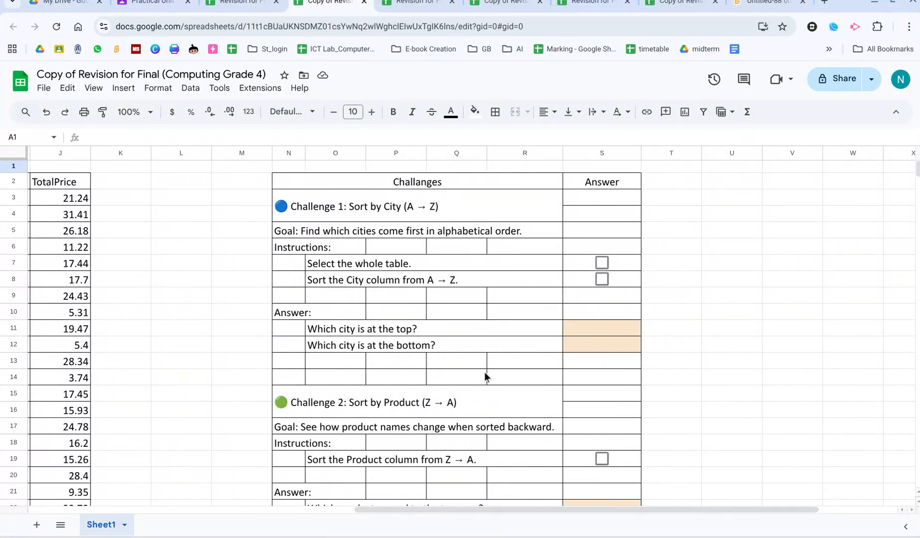
scroll(483, 373, down, 20)
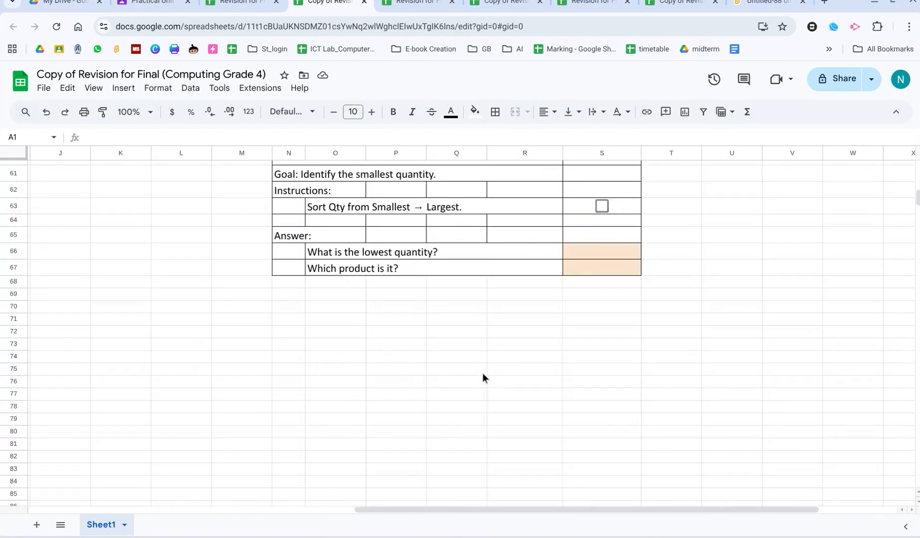
scroll(483, 372, up, 5)
scroll(483, 373, down, 3)
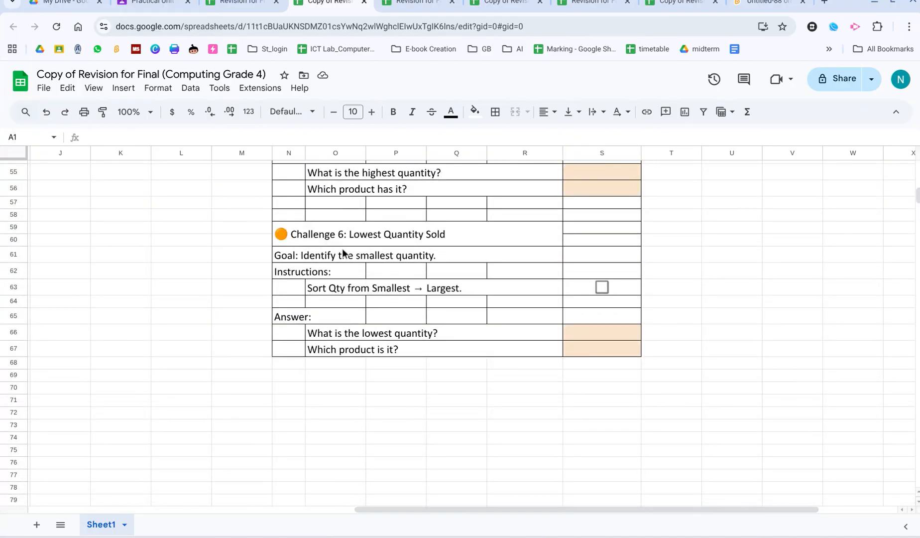
scroll(451, 349, up, 15)
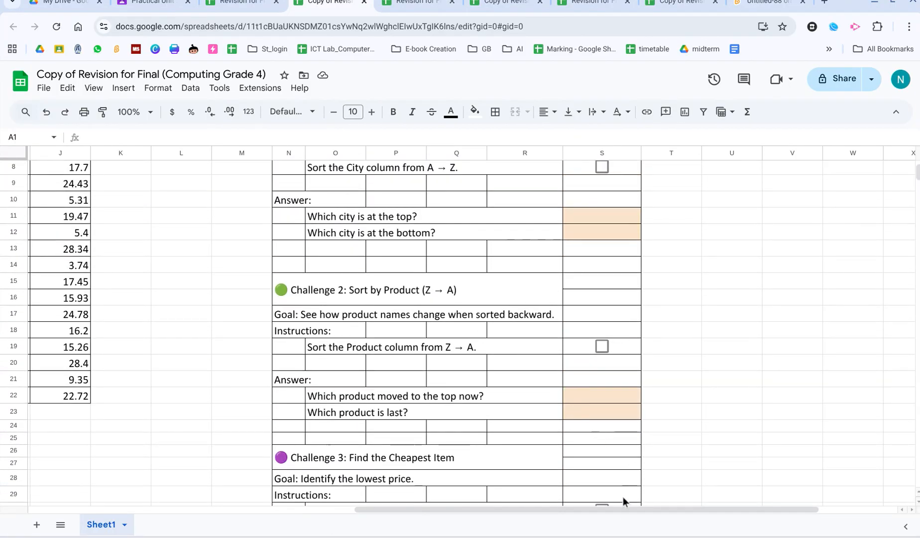
drag(618, 511, 526, 499)
scroll(575, 426, up, 1)
scroll(574, 426, up, 2)
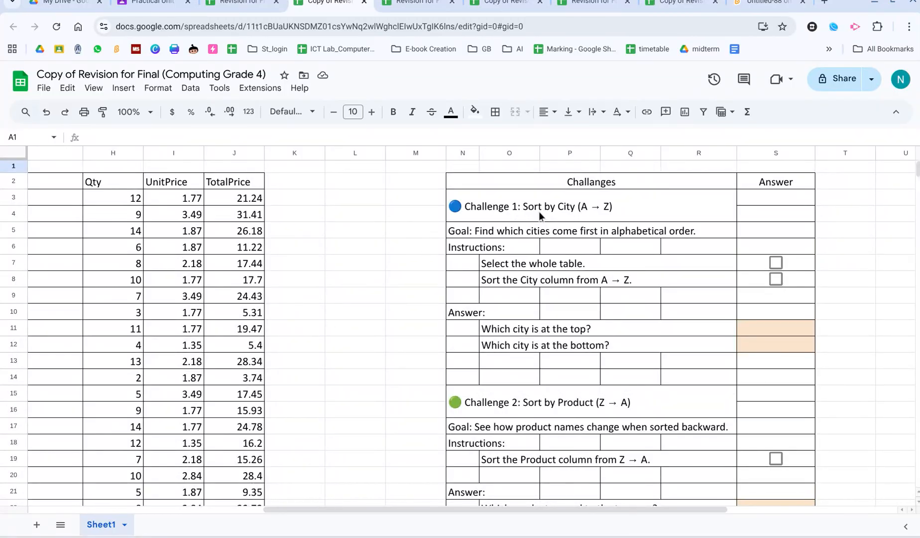
Select the whole data table B2:J22 and create a filter on it.
click(487, 269)
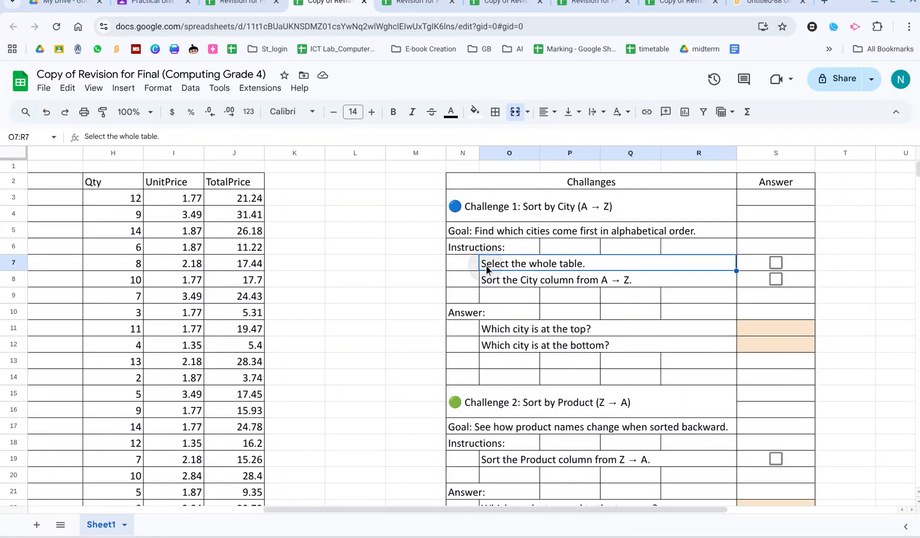
click(430, 505)
drag(430, 508, 195, 520)
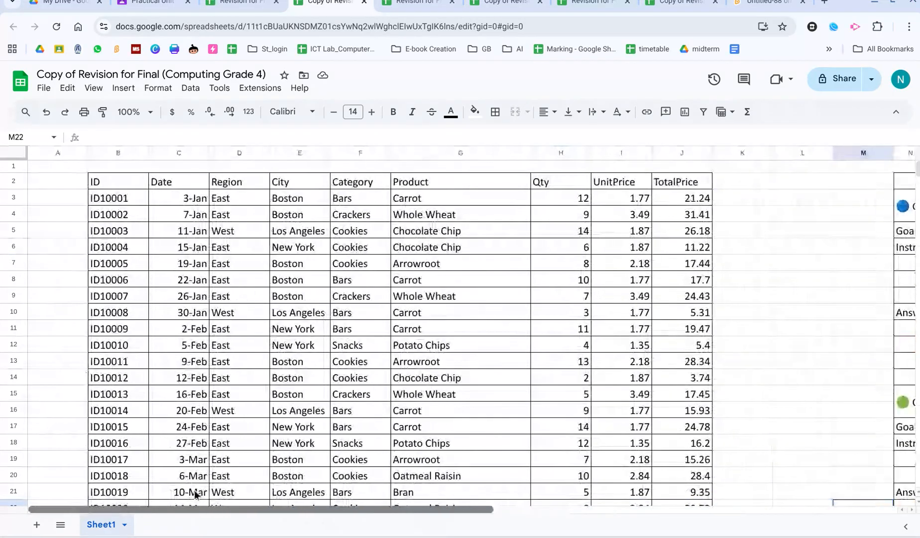
click(106, 179)
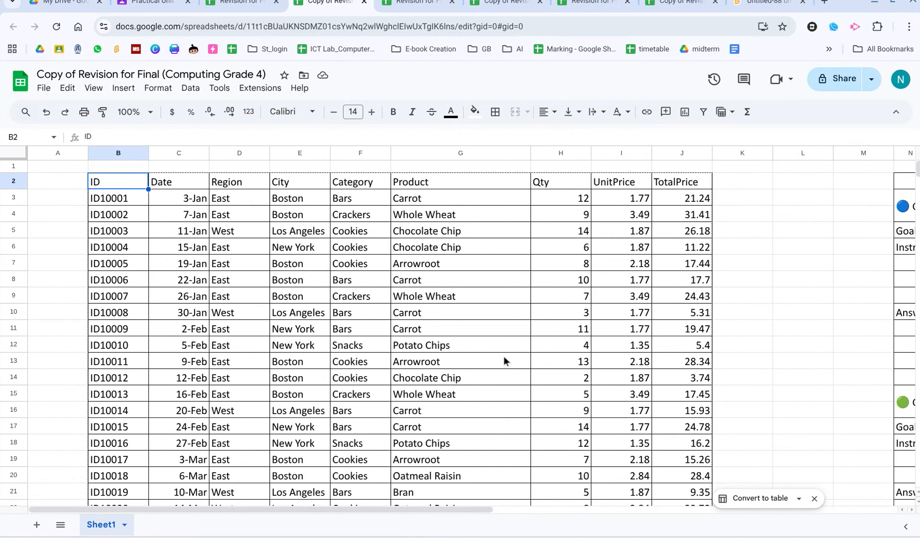
scroll(564, 353, down, 3)
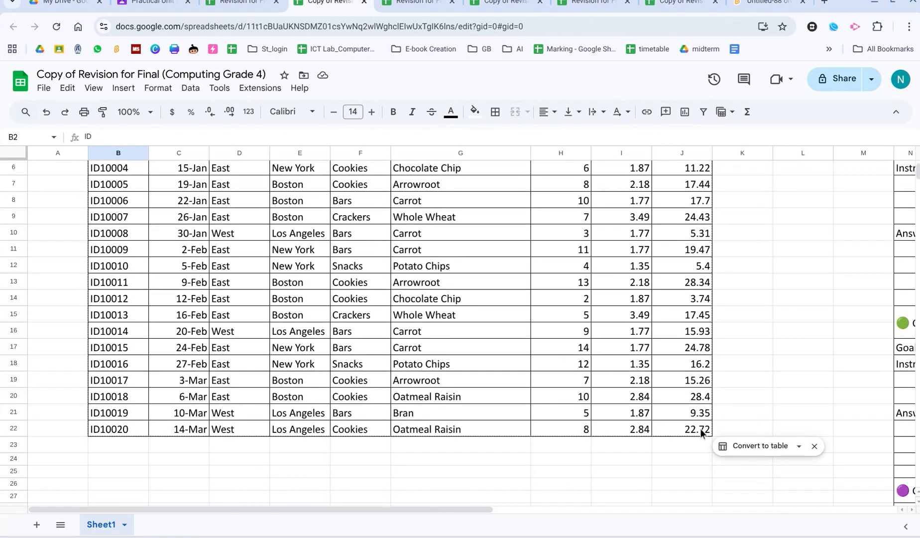
shift+click(701, 432)
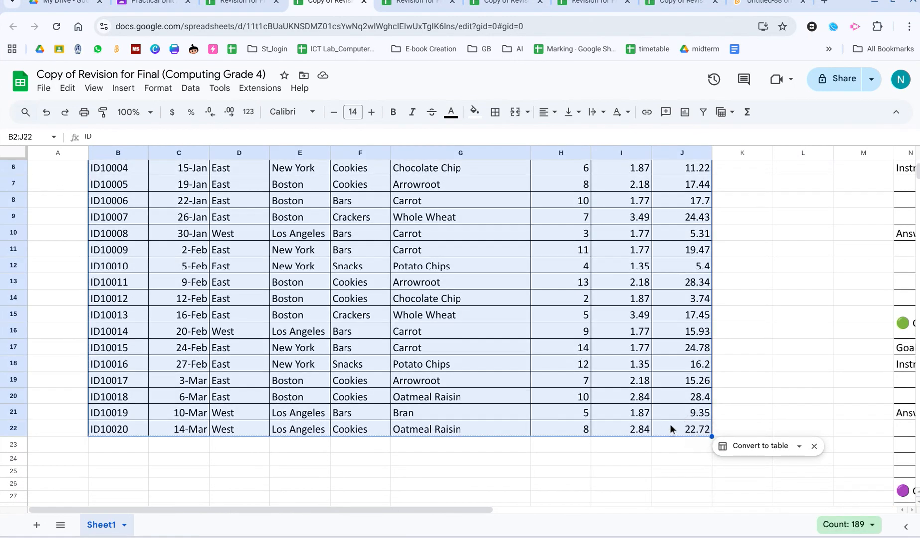
scroll(670, 429, up, 3)
click(131, 187)
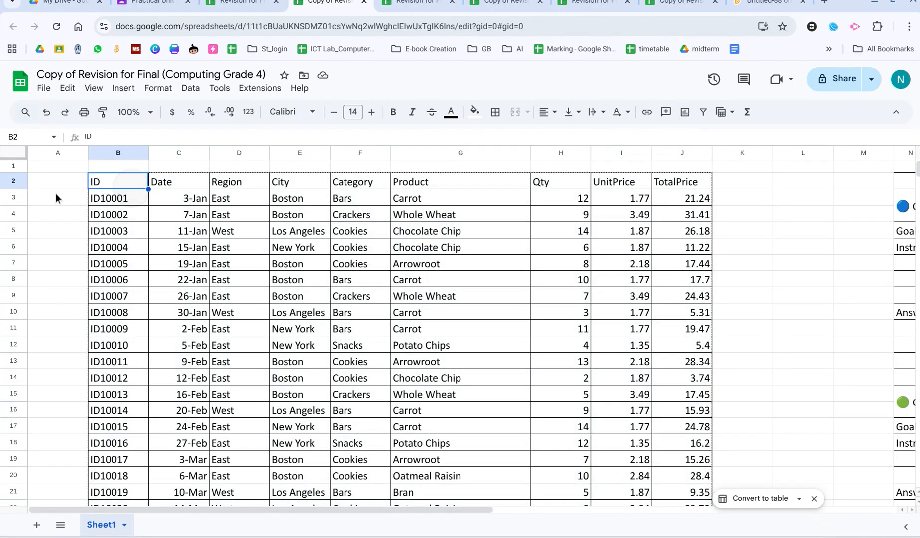
drag(111, 185, 693, 406)
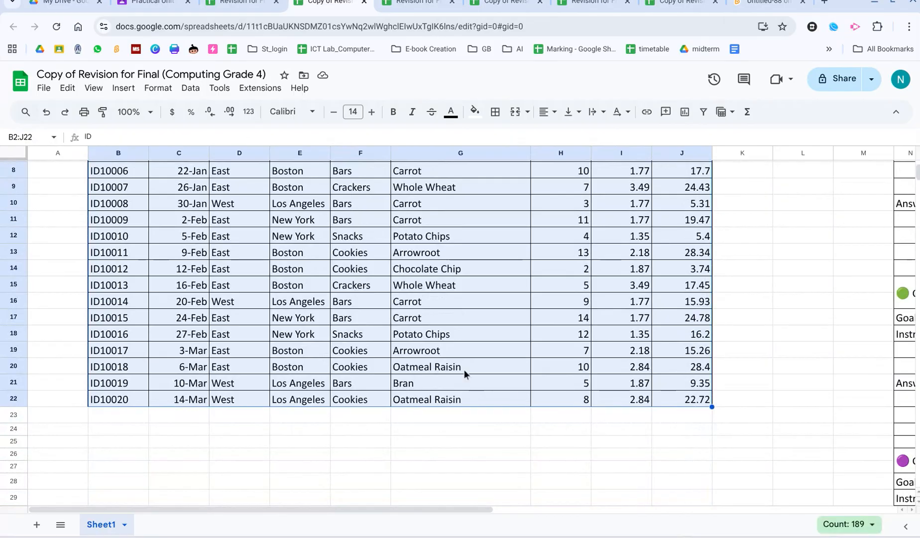
scroll(562, 288, up, 3)
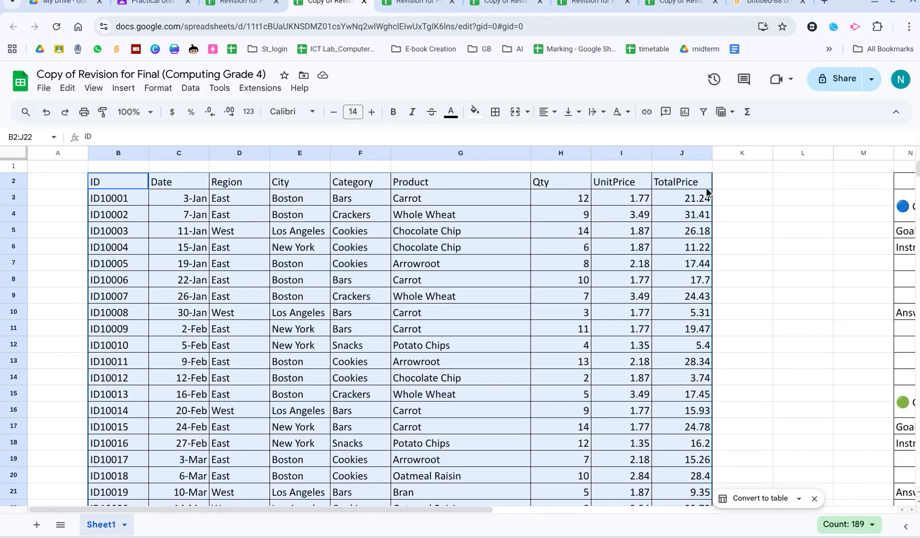
click(704, 113)
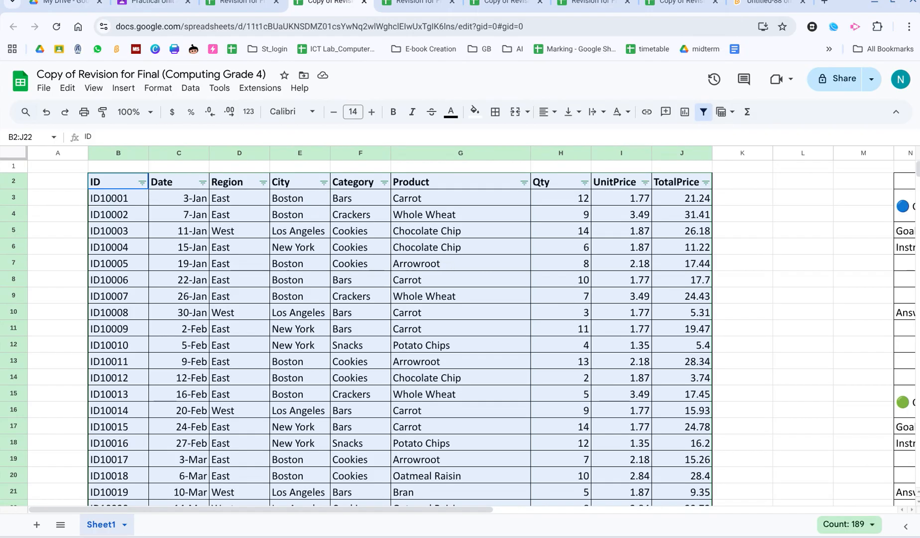
Tick the checkbox for the 'Select the whole table' instruction in Challenge 1.
drag(202, 504, 210, 512)
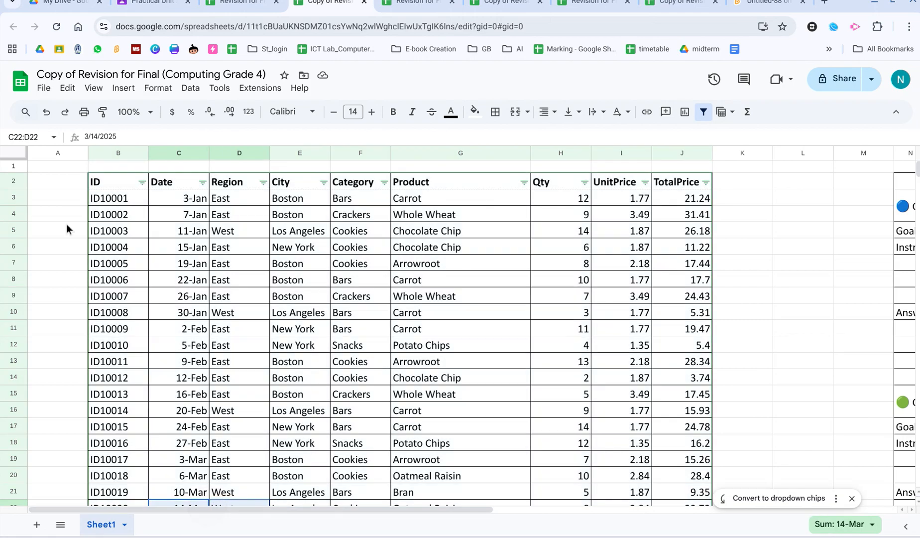
drag(217, 508, 538, 508)
click(605, 263)
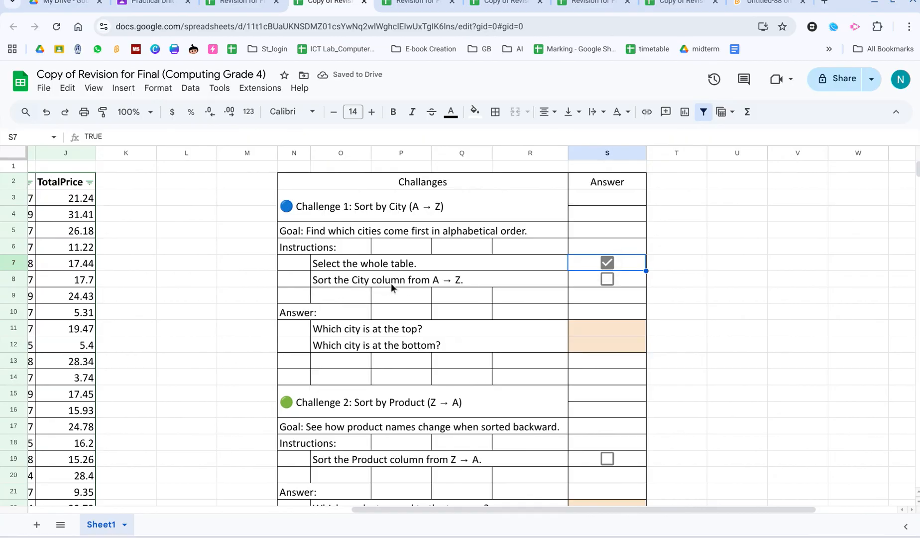
Sort the City column from A to Z using its filter.
drag(462, 508, 159, 503)
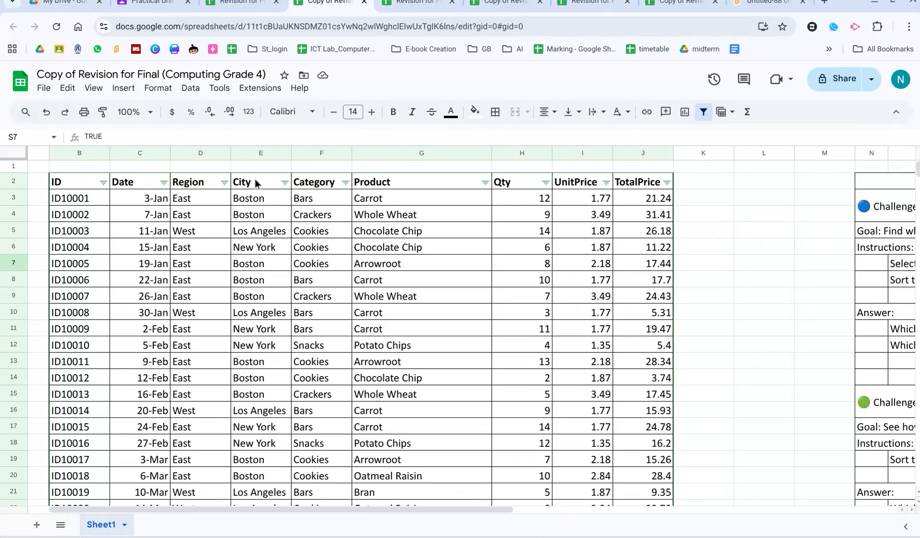
click(284, 183)
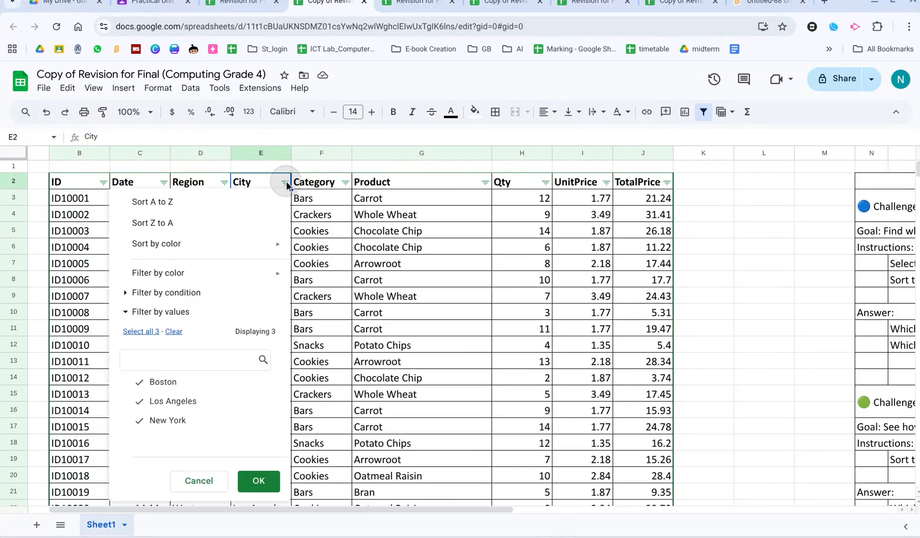
click(221, 205)
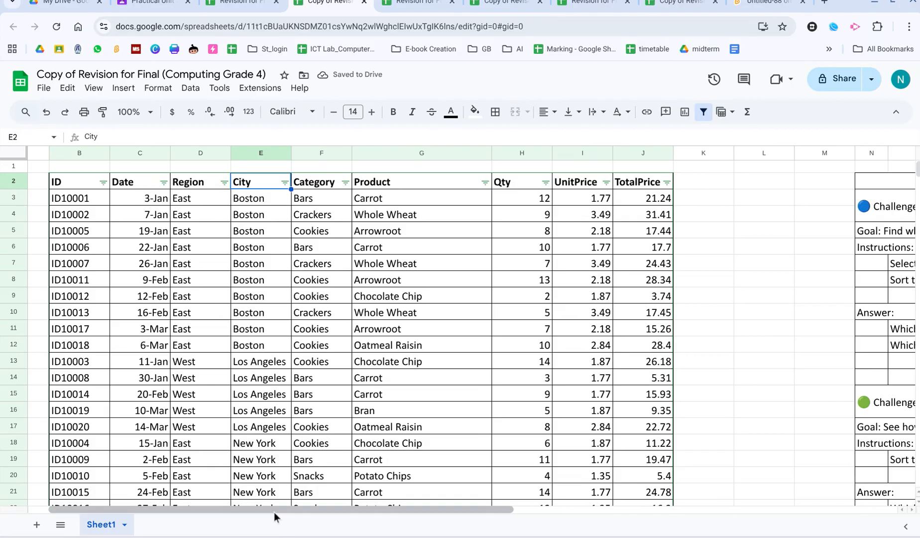
Check the top city of the sorted table and enter Boston as Challenge 1's top-city answer.
drag(274, 511, 557, 522)
scroll(572, 319, down, 1)
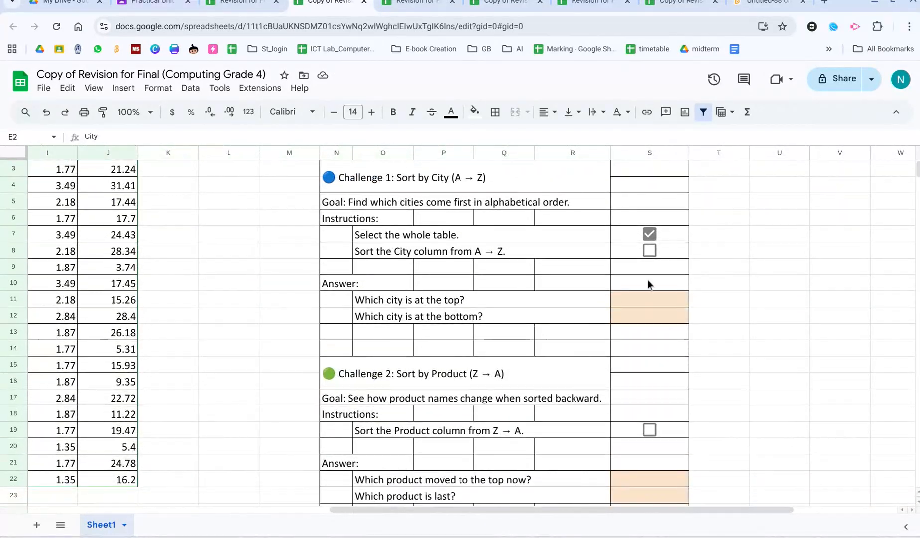
click(369, 302)
drag(499, 508, 240, 418)
scroll(242, 399, up, 2)
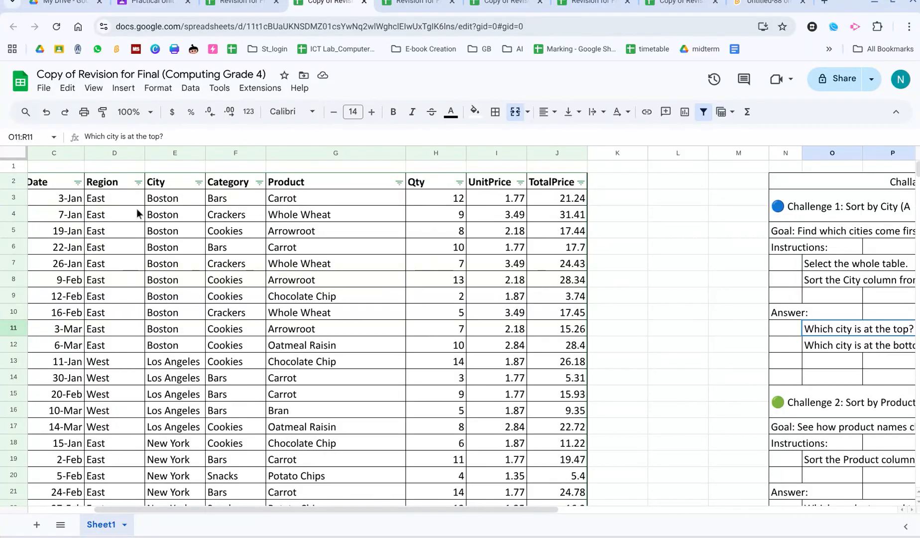
click(163, 201)
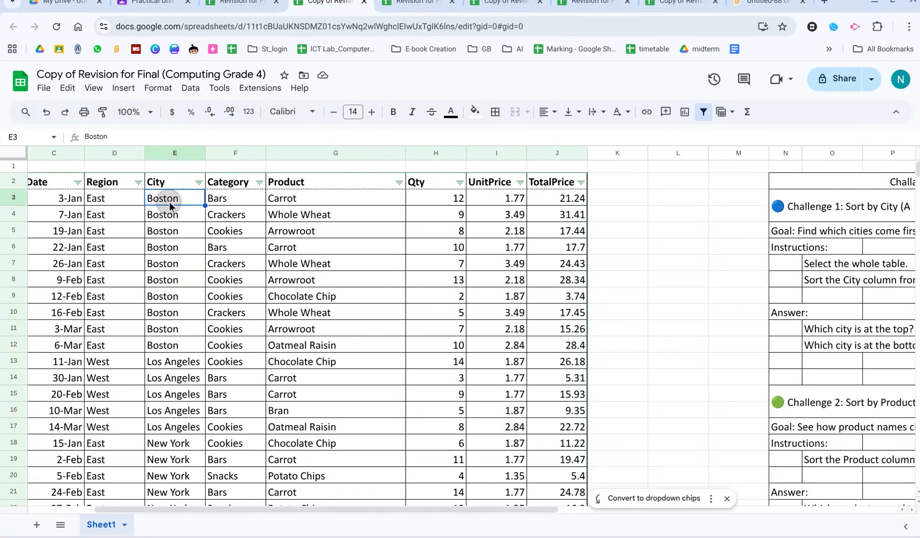
drag(319, 510, 592, 505)
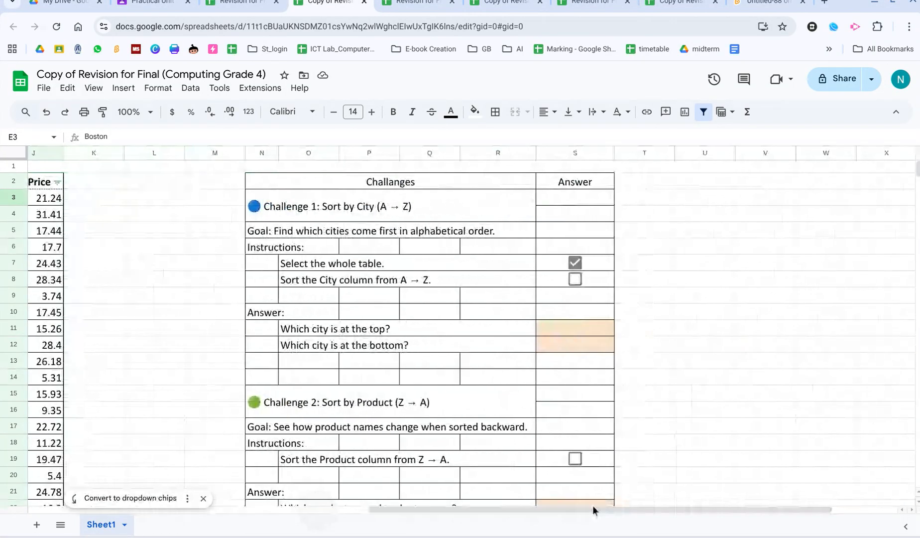
click(563, 326)
text(Boston)
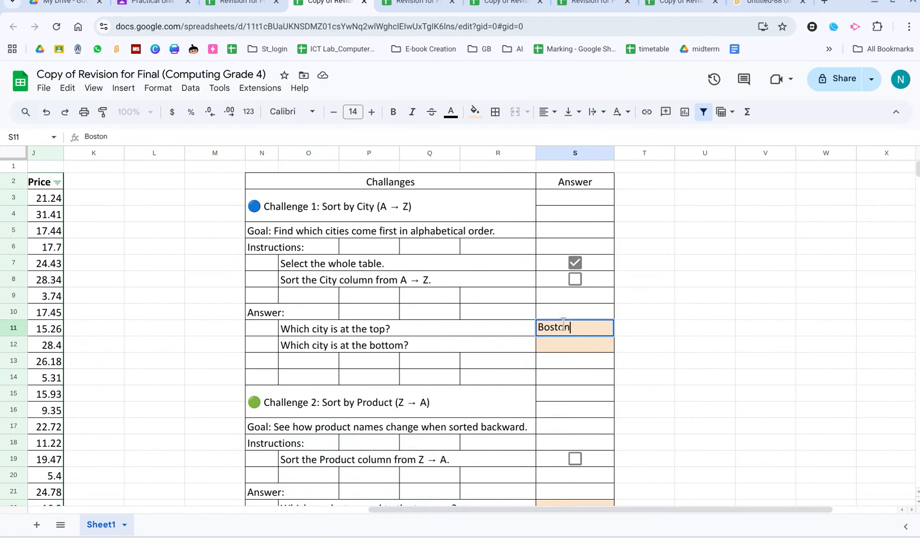
click(517, 397)
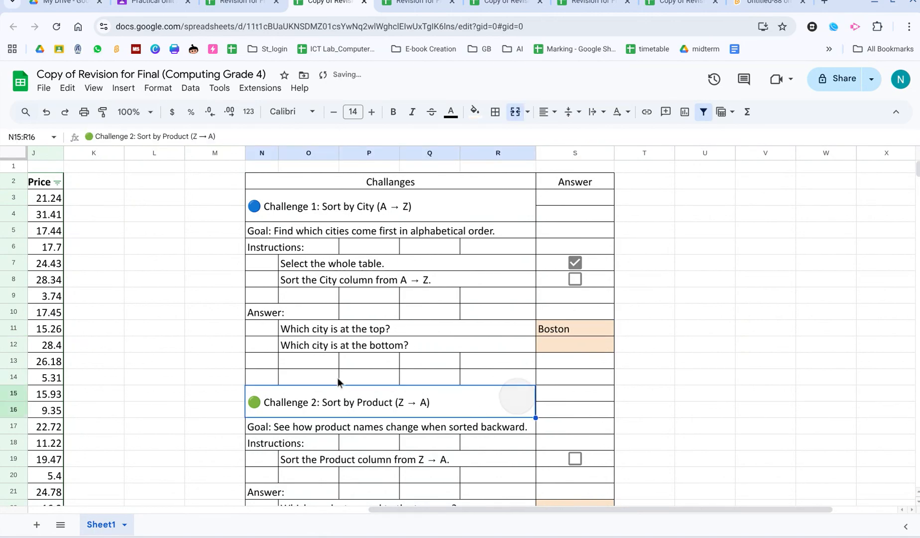
Check the bottom city of the sorted table and enter New York as the bottom-city answer.
drag(441, 507, 97, 493)
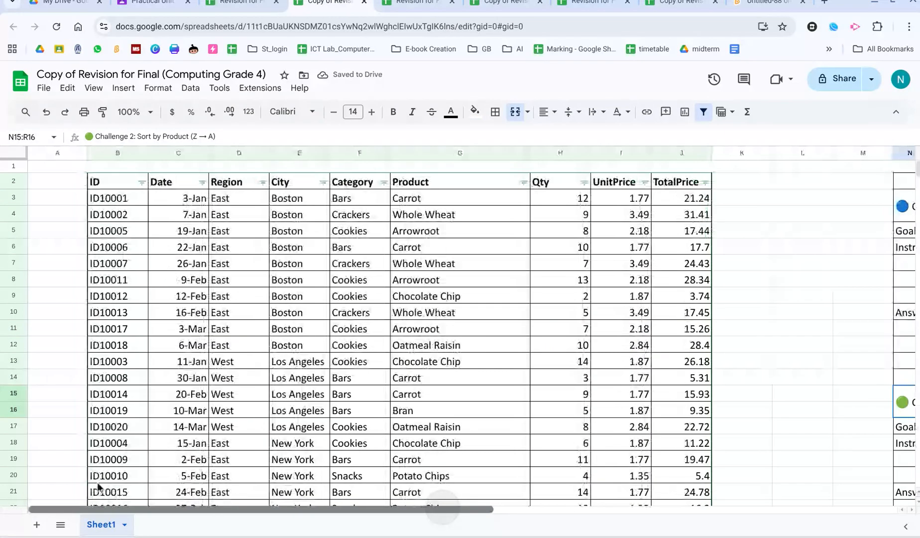
scroll(225, 358, down, 3)
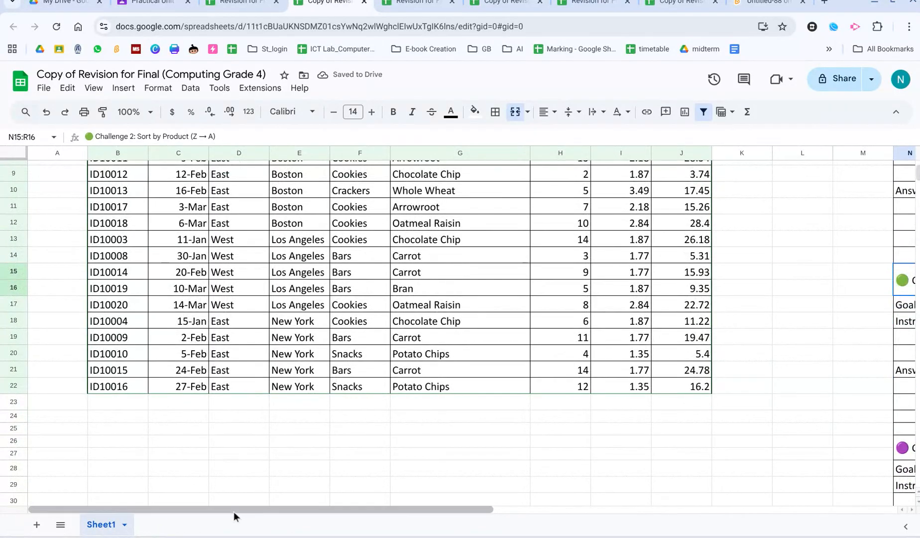
drag(232, 509, 532, 509)
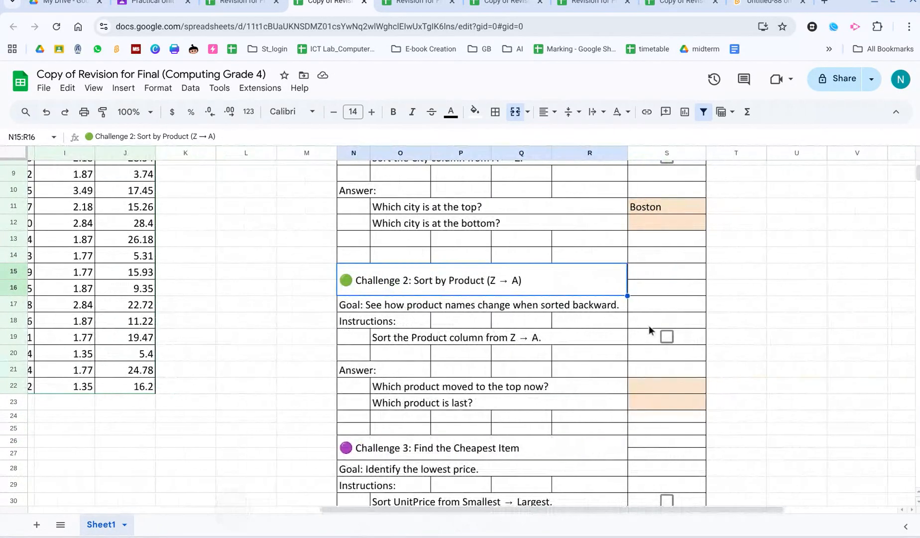
click(650, 223)
text(New York)
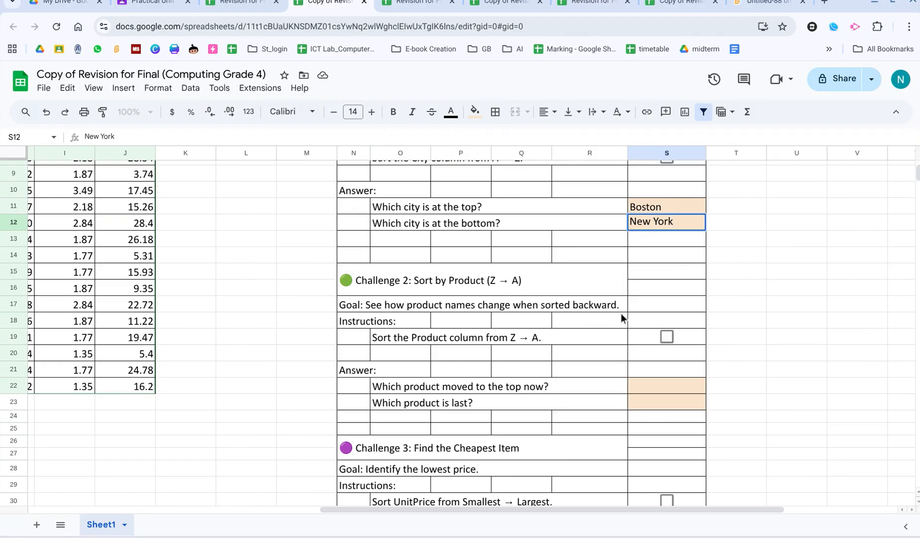
click(621, 313)
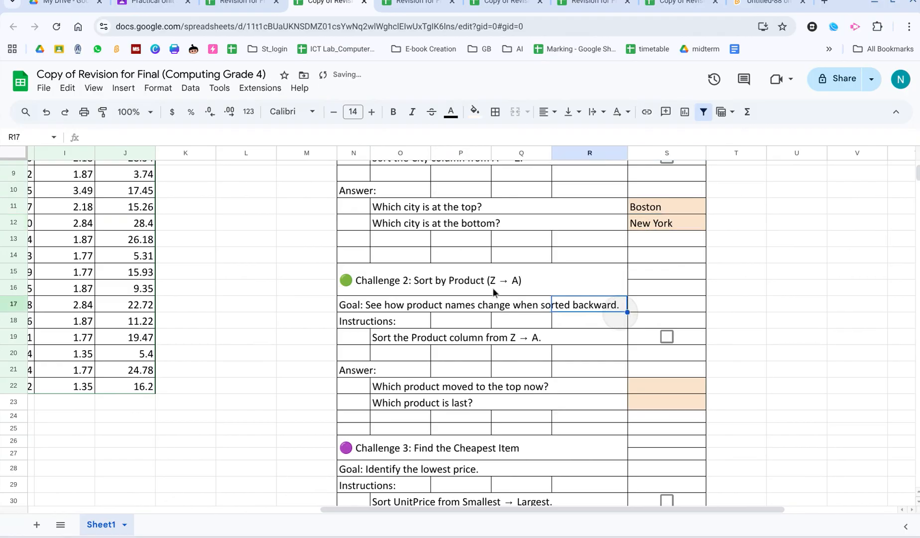
Sort the Product column from Z to A using its filter.
click(493, 288)
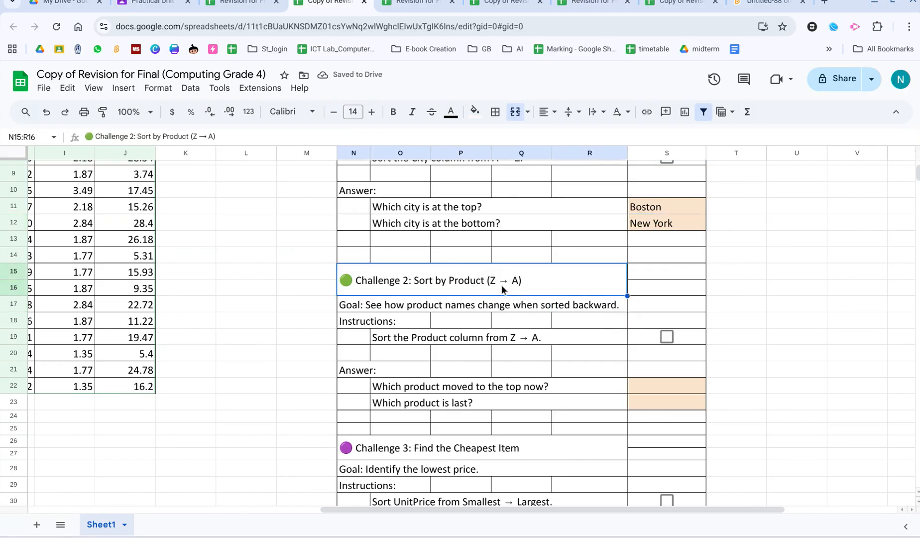
drag(581, 508, 581, 509)
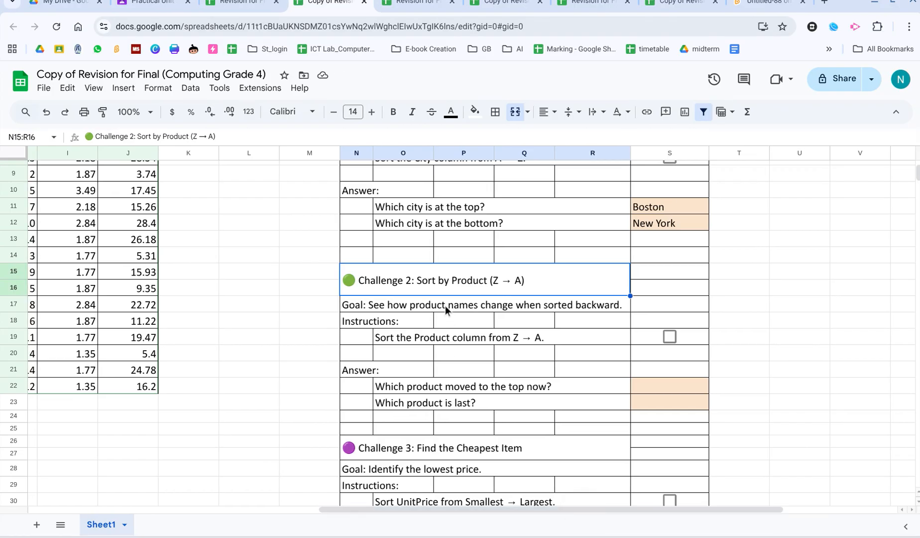
drag(546, 509, 204, 489)
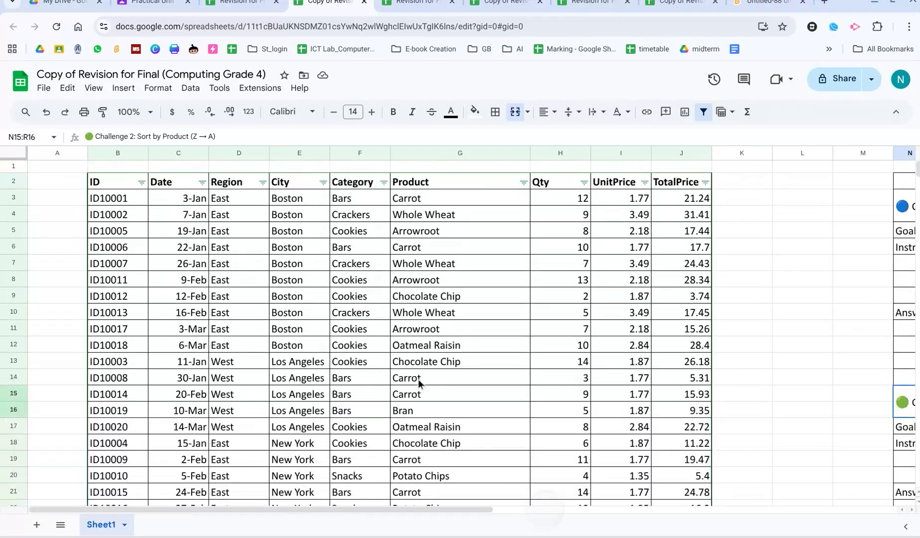
click(523, 182)
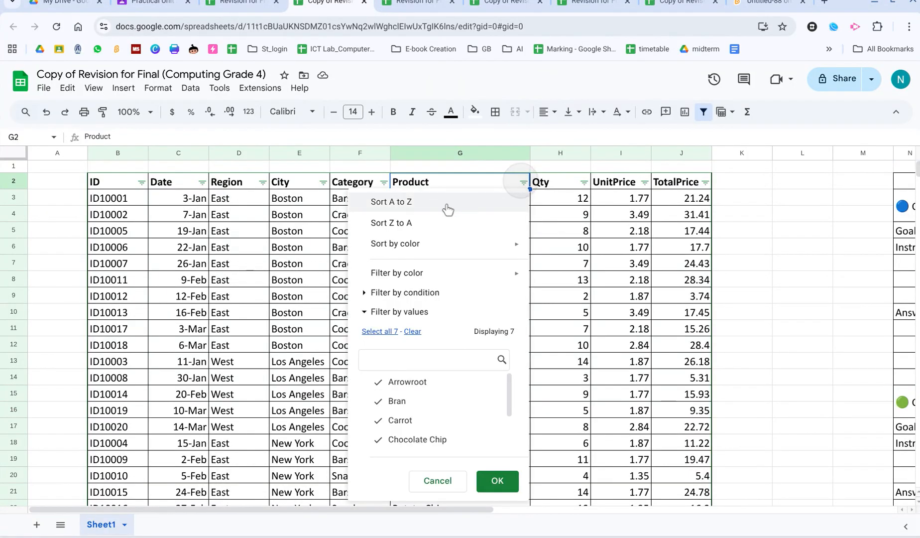
click(415, 224)
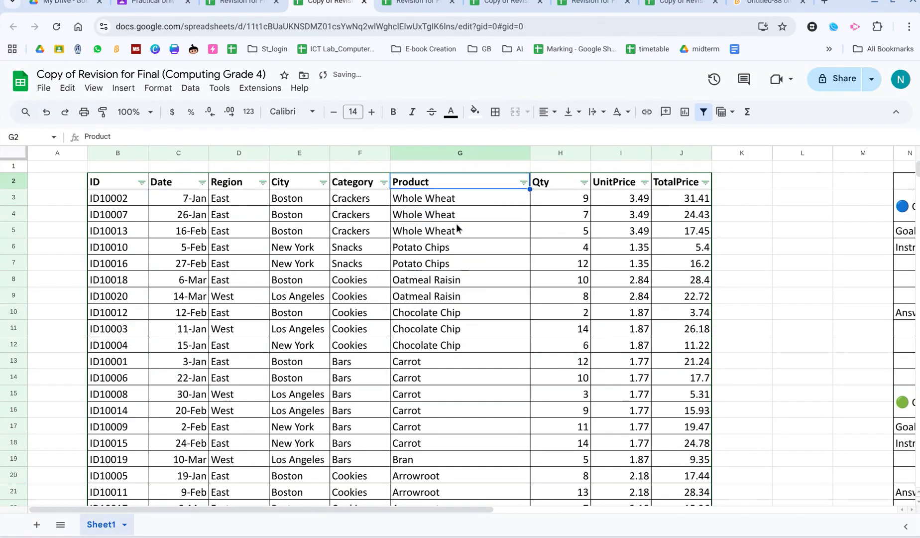
Tick the checkboxes for Challenge 2's Product sort instruction and Challenge 1's City sort instruction.
drag(413, 508, 676, 456)
scroll(715, 391, down, 1)
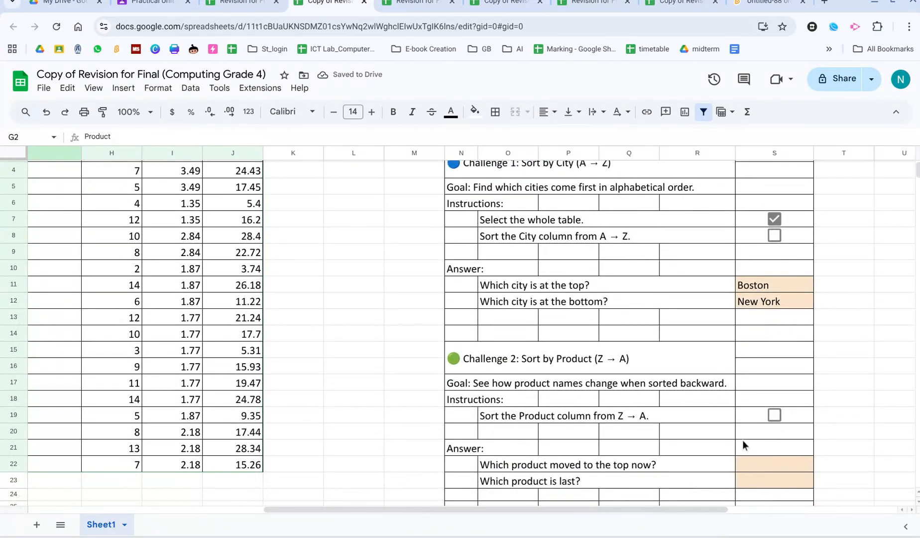
click(774, 415)
click(774, 235)
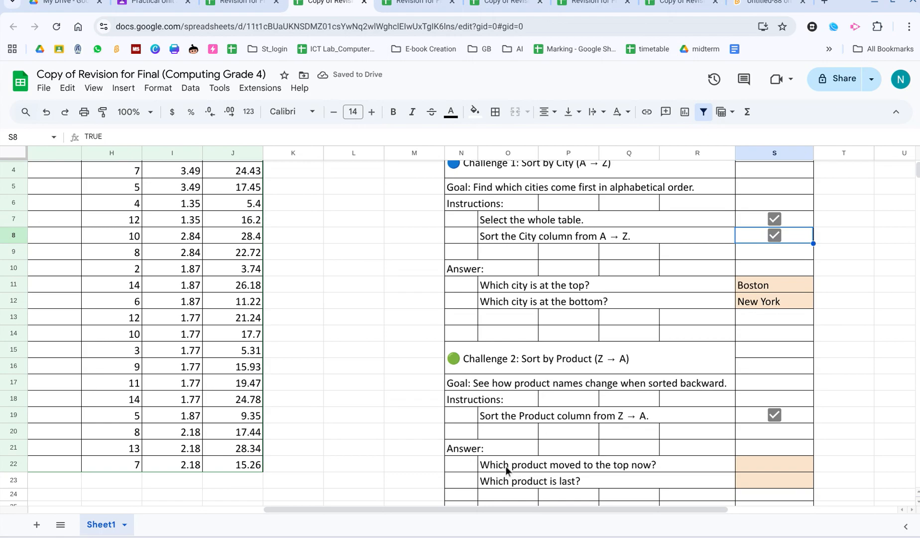
Copy the top product, Whole Wheat, and paste it as Challenge 2's top-product answer.
drag(626, 505, 401, 507)
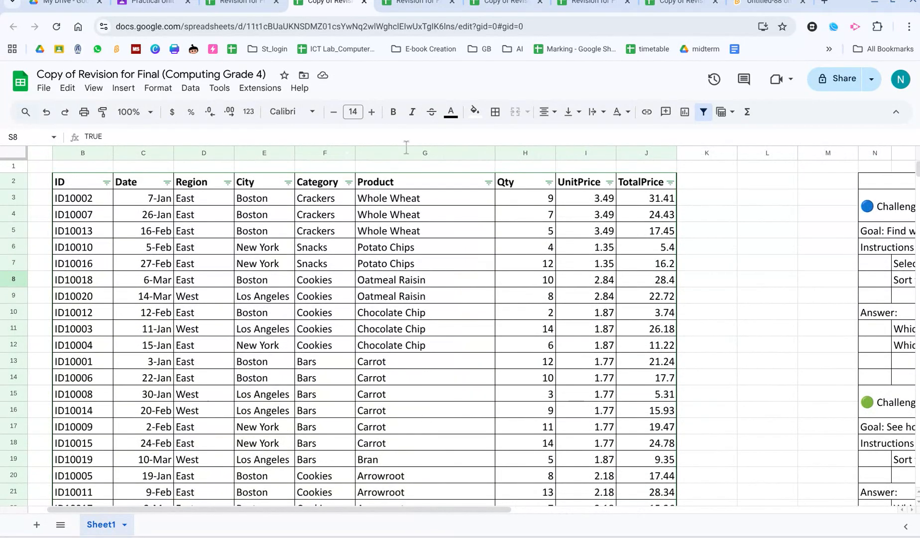
click(389, 197)
key(ctrl+c)
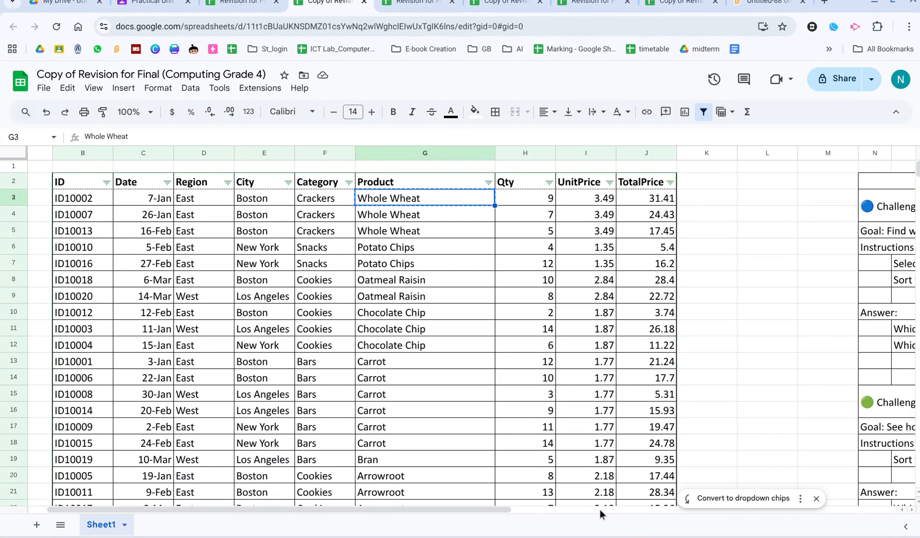
drag(506, 510, 787, 509)
scroll(656, 438, down, 3)
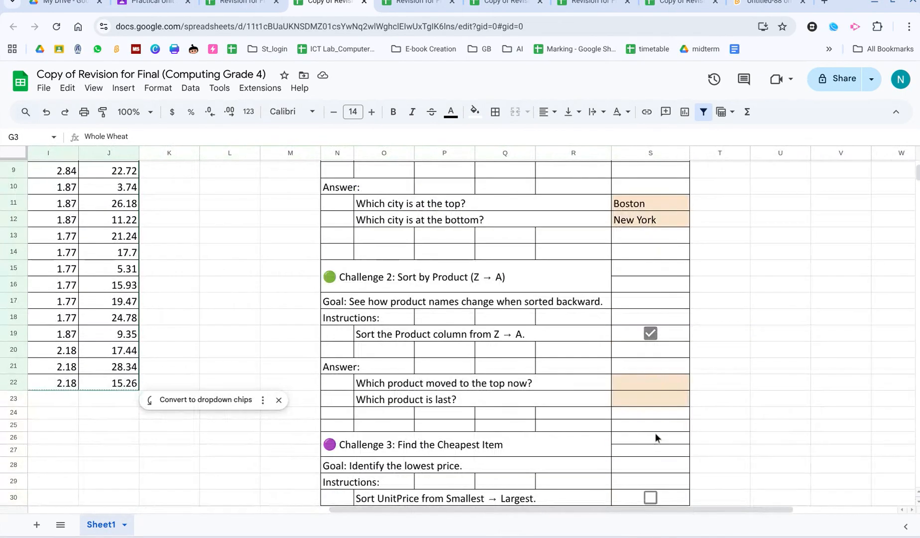
click(640, 385)
double_click(641, 385)
key(ctrl+v)
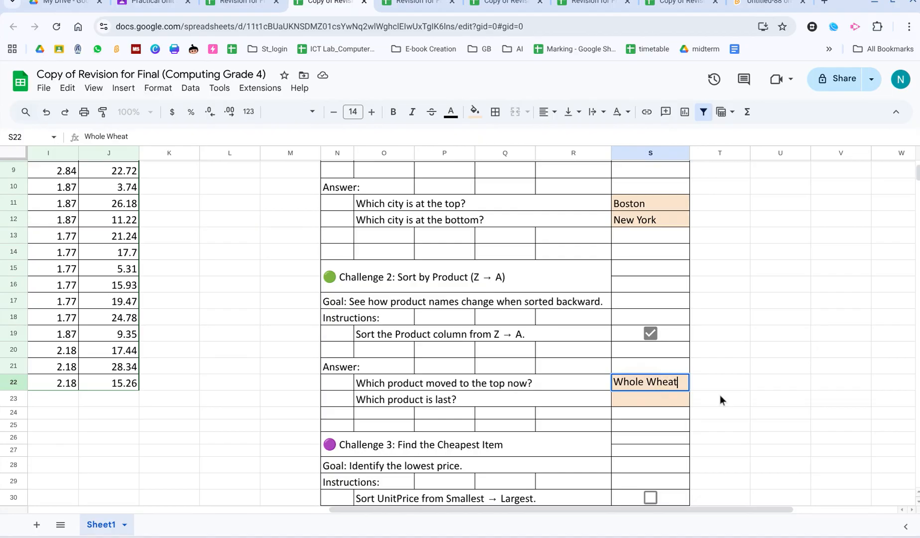
click(721, 397)
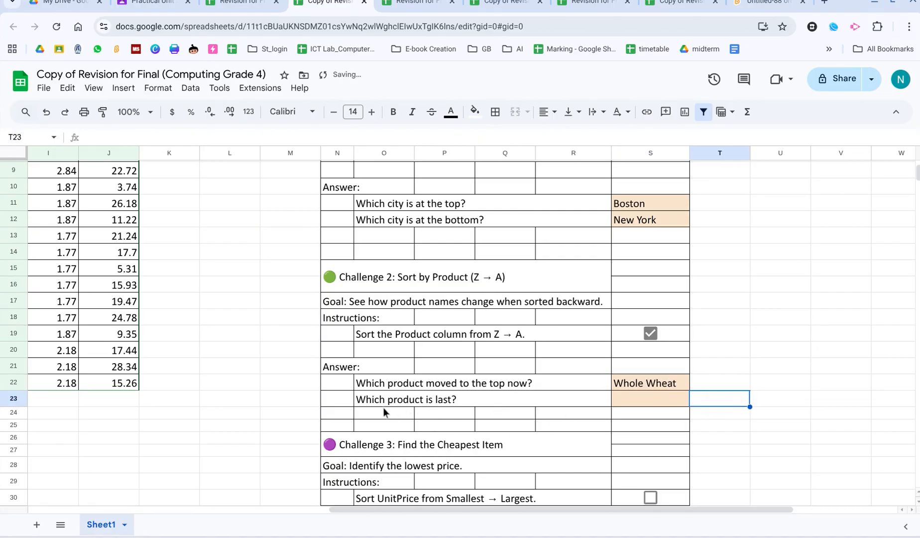
Copy the last product, Arrowroot, and paste it as the 'Which product is last?' answer.
drag(542, 509, 267, 396)
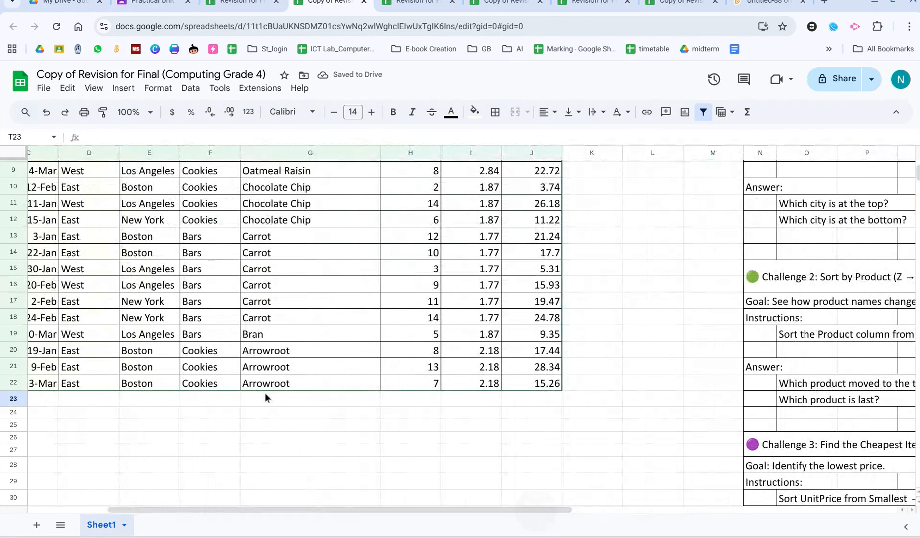
click(267, 383)
double_click(267, 383)
key(ctrl+a)
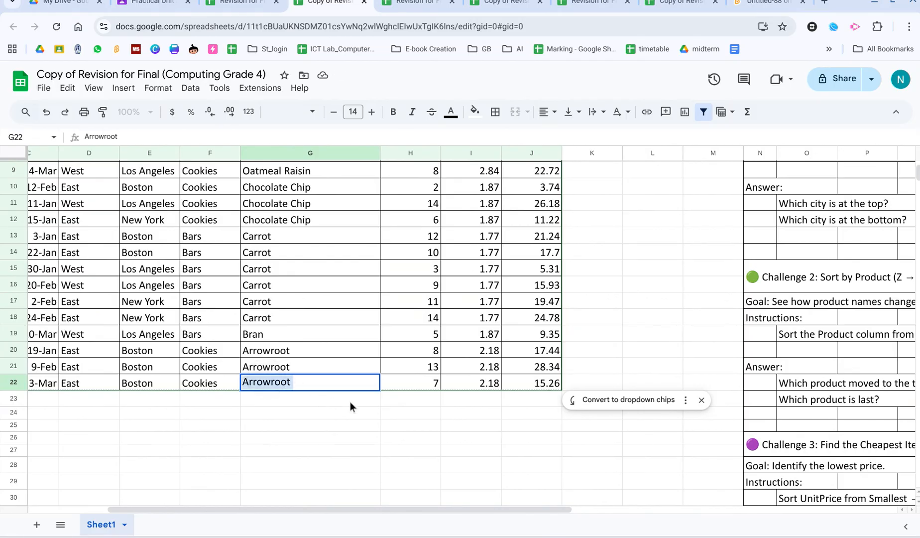
click(541, 497)
drag(484, 511, 761, 510)
click(573, 401)
key(ctrl+v)
click(722, 398)
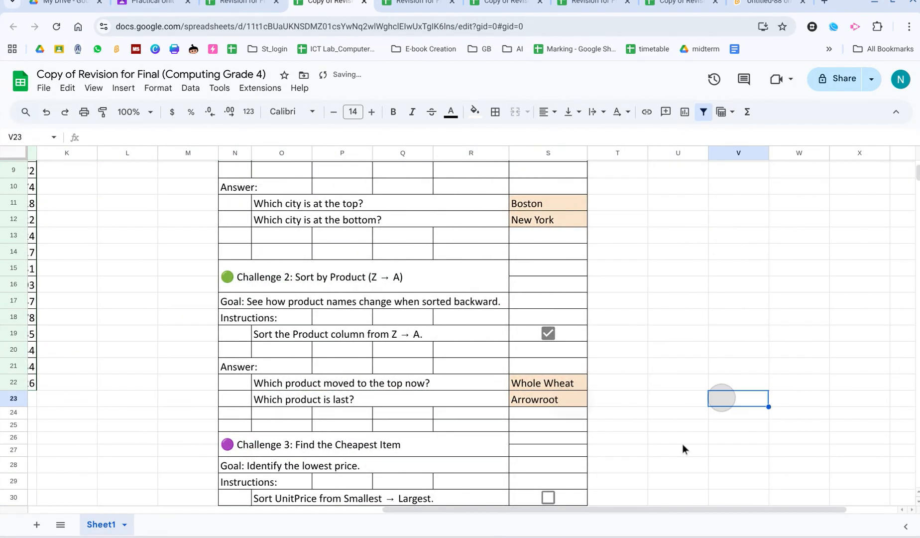
Sort the UnitPrice column from smallest to largest using its filter.
scroll(564, 484, down, 1)
scroll(565, 484, down, 2)
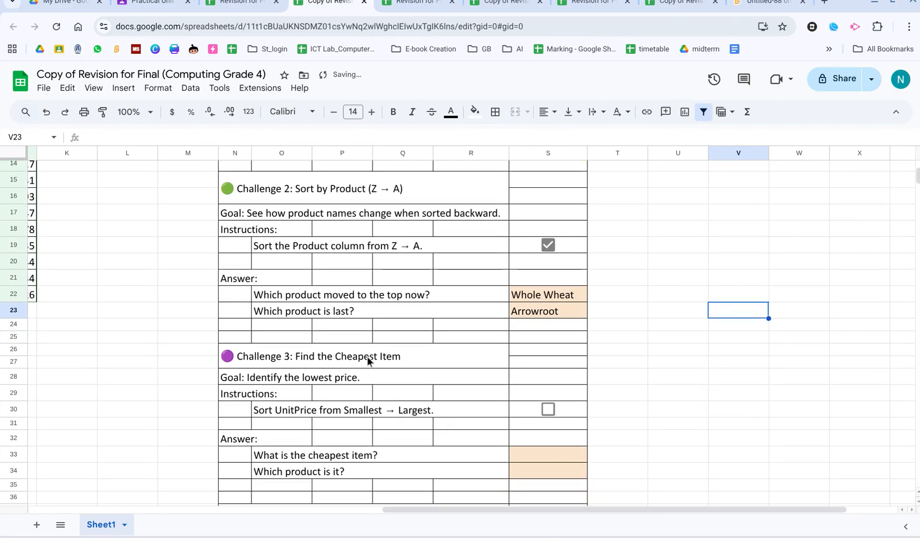
scroll(374, 390, down, 1)
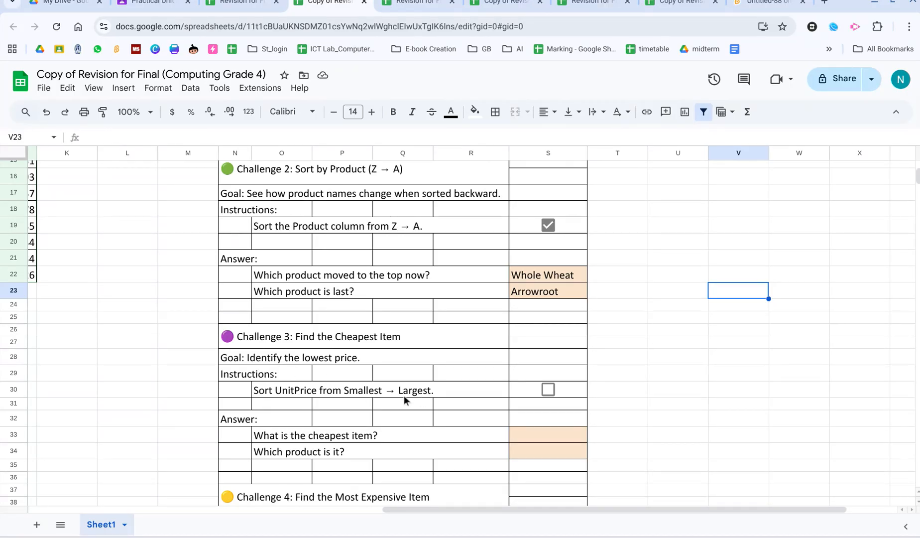
drag(567, 513, 324, 472)
scroll(322, 453, up, 5)
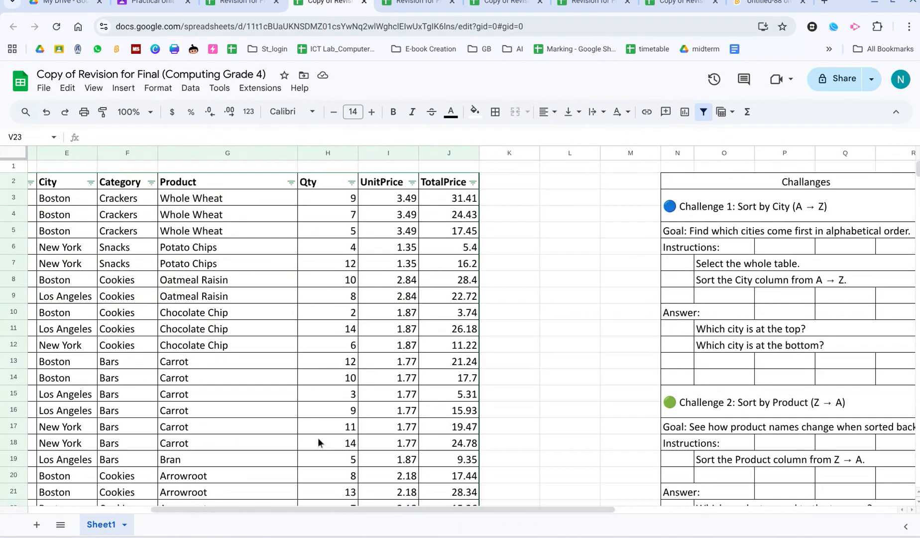
scroll(433, 449, down, 2)
scroll(421, 447, up, 3)
click(412, 183)
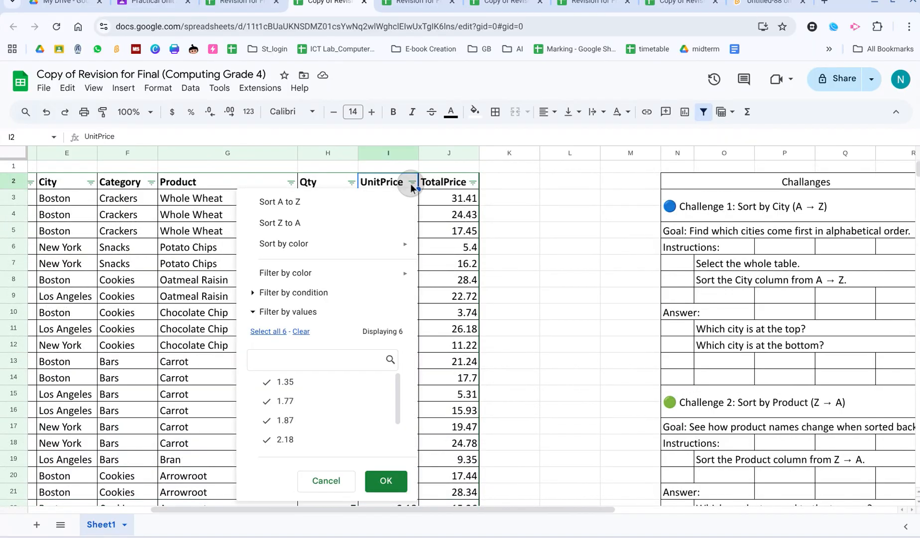
click(311, 205)
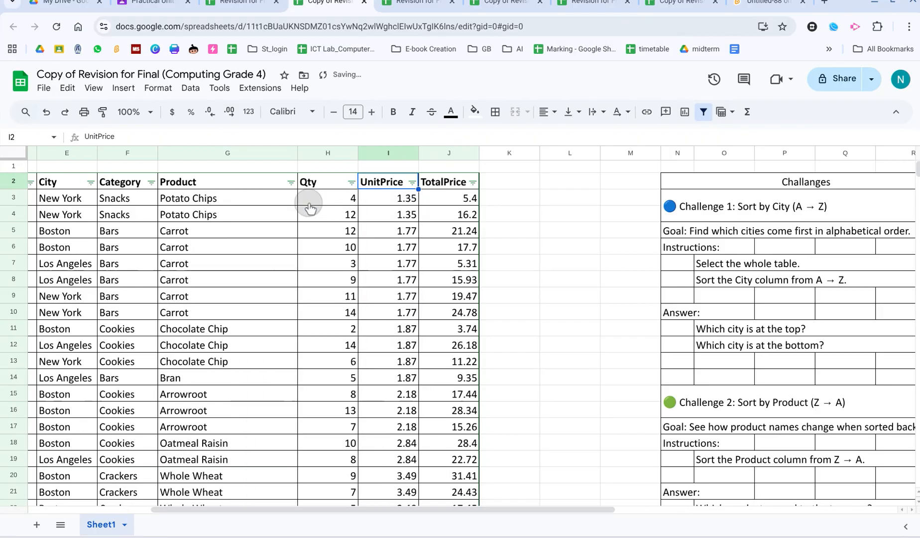
Tick the checkbox for Challenge 3's UnitPrice sort instruction.
drag(398, 509, 578, 512)
scroll(558, 455, down, 6)
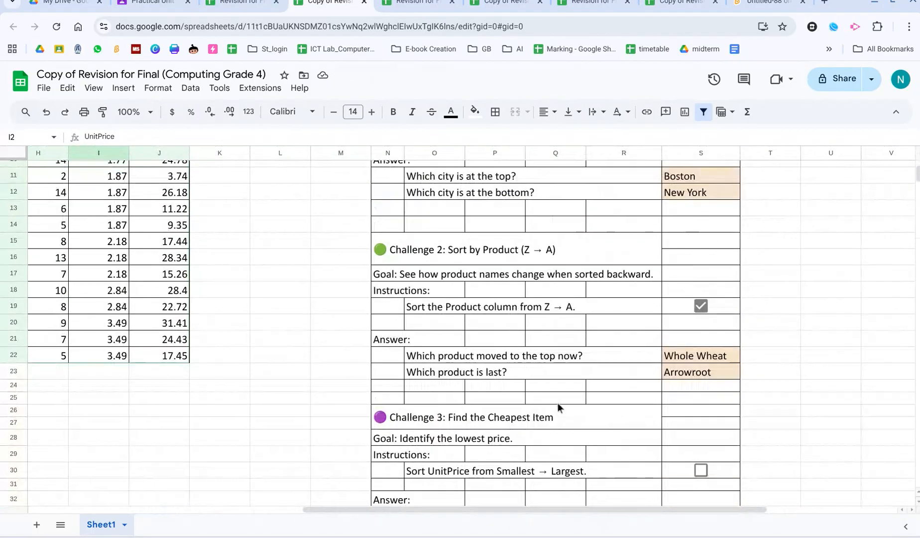
click(700, 351)
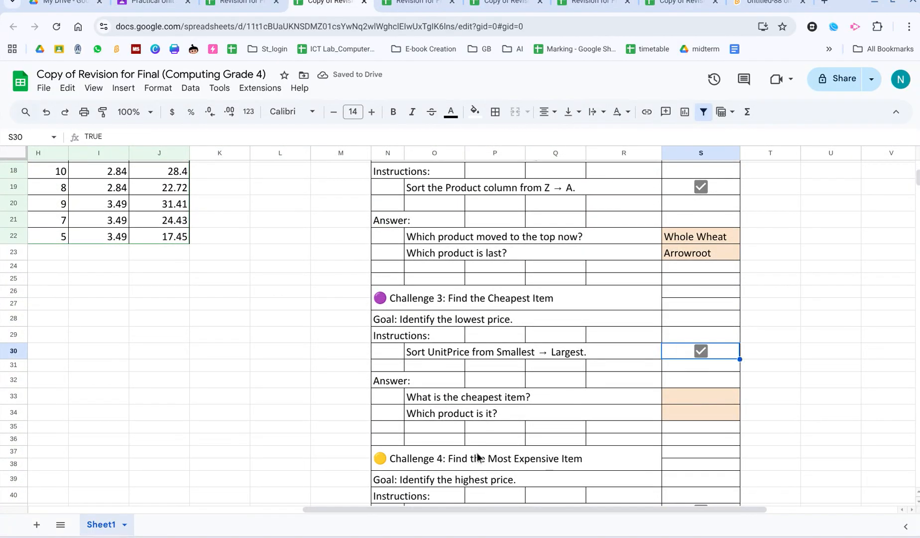
Copy the top product, Potato Chips, and paste it into the cheapest-item answer cell.
drag(487, 507, 313, 495)
scroll(339, 328, up, 6)
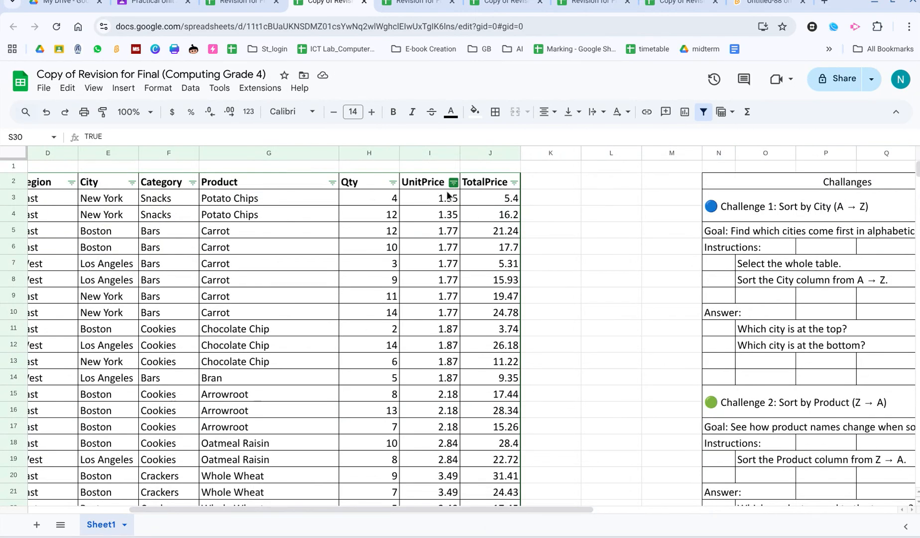
click(235, 201)
key(ctrl+c)
drag(469, 516, 650, 516)
scroll(612, 364, down, 8)
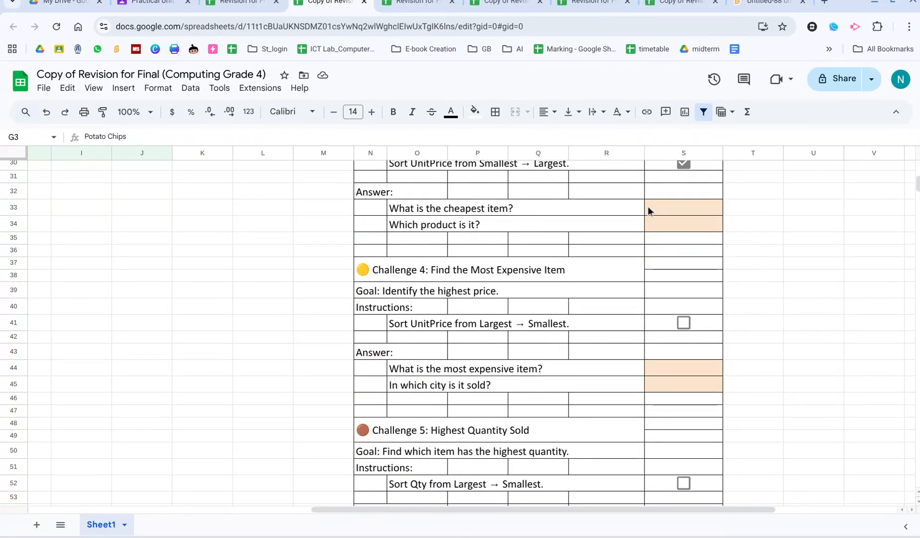
double_click(649, 207)
key(ctrl+v)
click(298, 280)
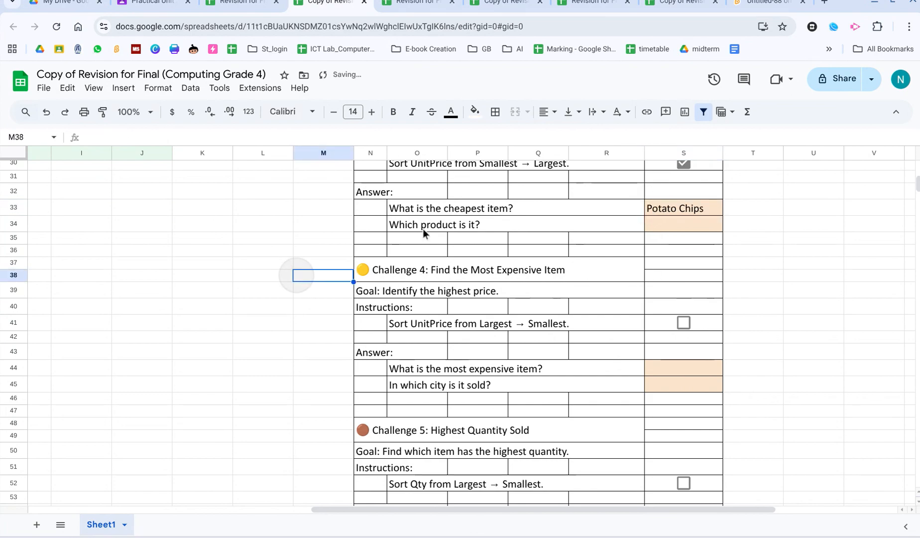
Move Potato Chips from the cheapest-item cell to the 'Which product is it?' answer cell.
double_click(705, 207)
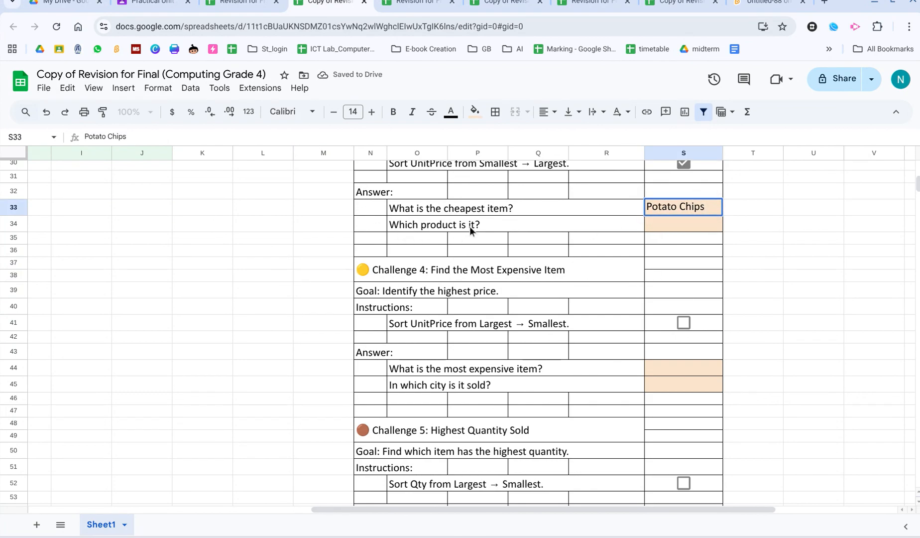
key(ctrl+a)
key(ctrl+x)
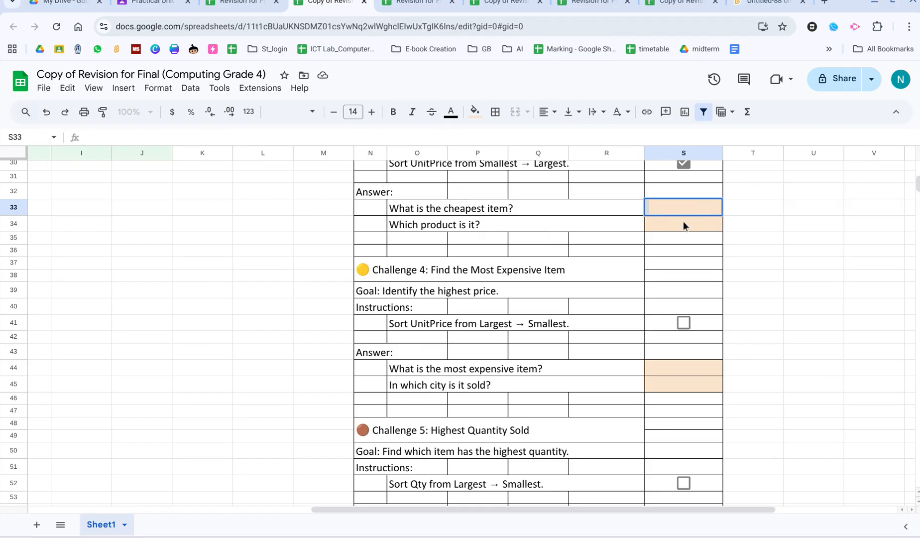
double_click(684, 224)
key(ctrl+v)
Copy the lowest unit price, 1.35, and paste it as the cheapest-item answer.
scroll(132, 399, up, 10)
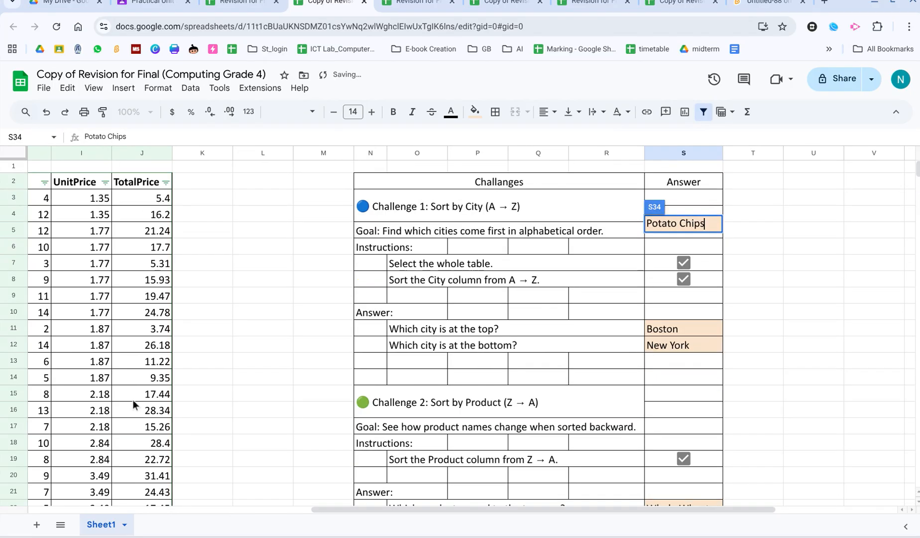
click(97, 198)
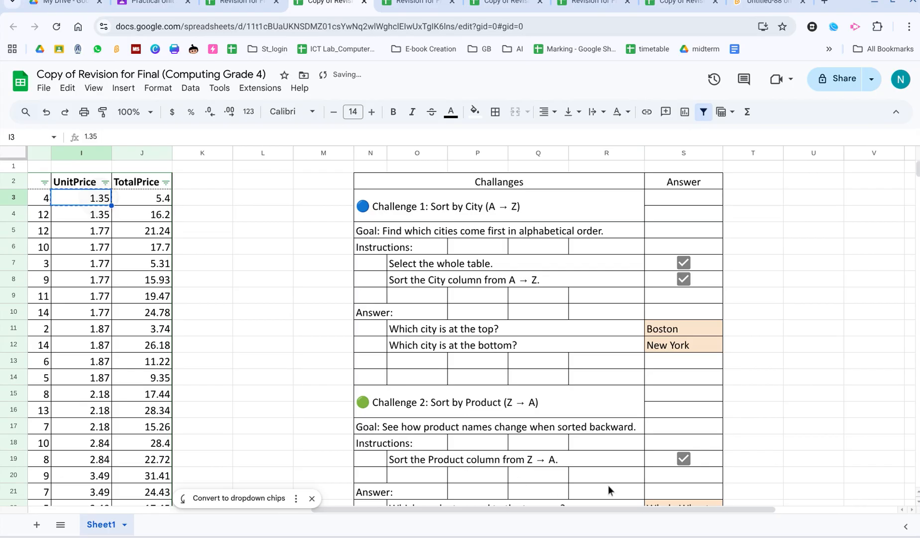
scroll(607, 448, down, 6)
double_click(690, 341)
key(ctrl+v)
click(237, 365)
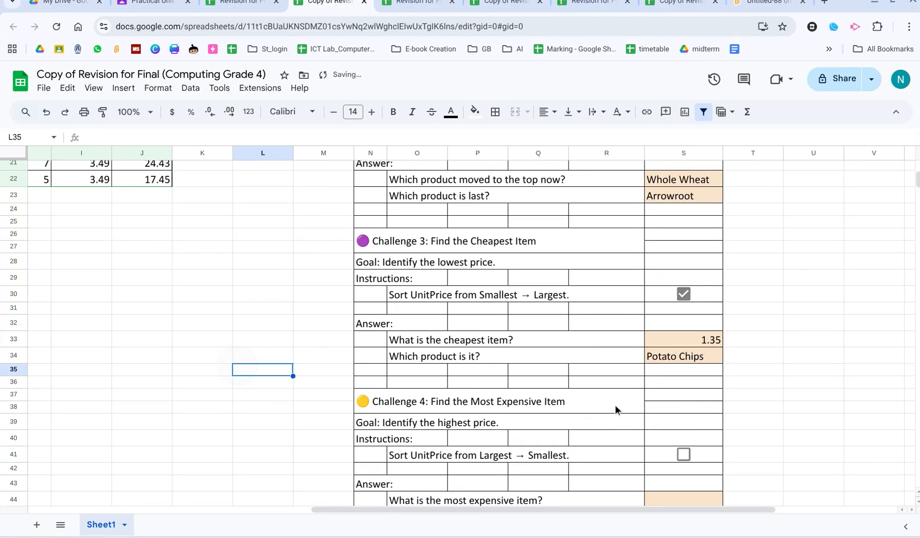
Review the instructions and answer cells of Challenges 4 to 6.
scroll(616, 404, down, 3)
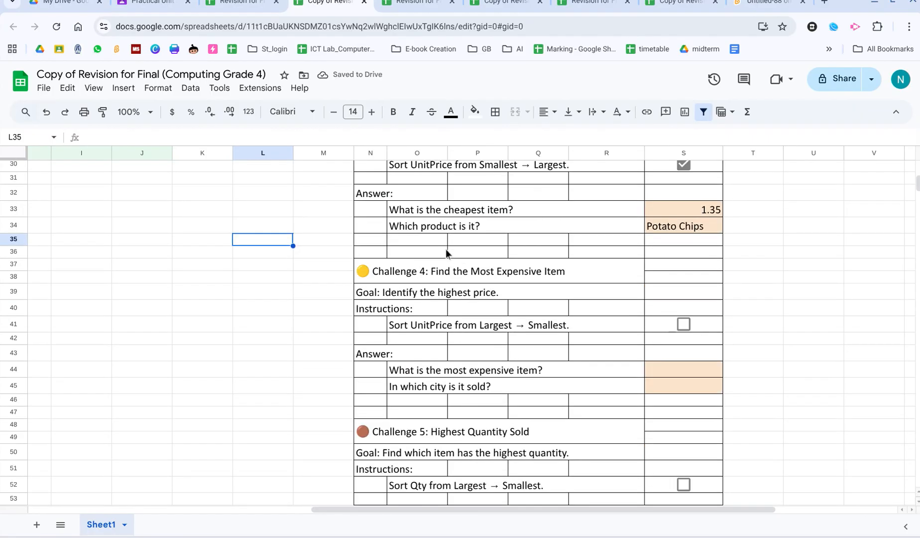
scroll(433, 286, down, 5)
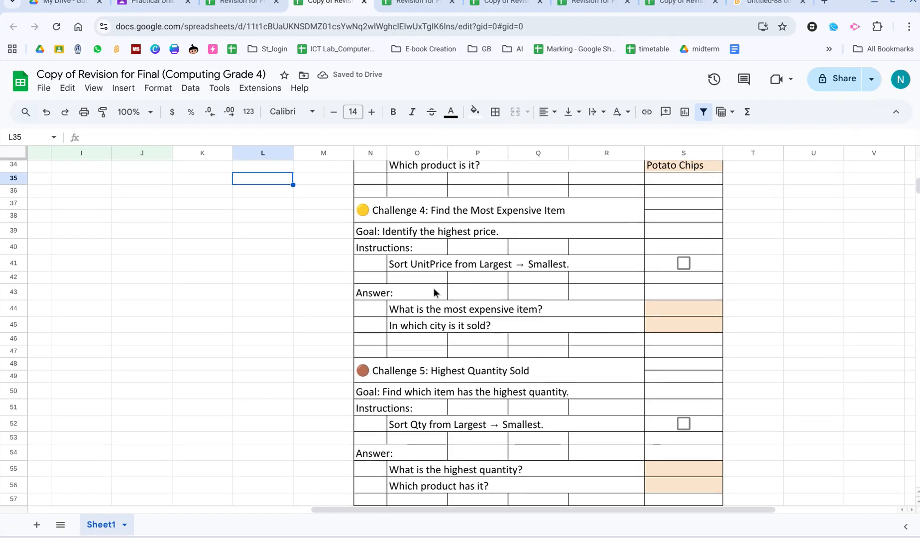
scroll(438, 400, down, 1)
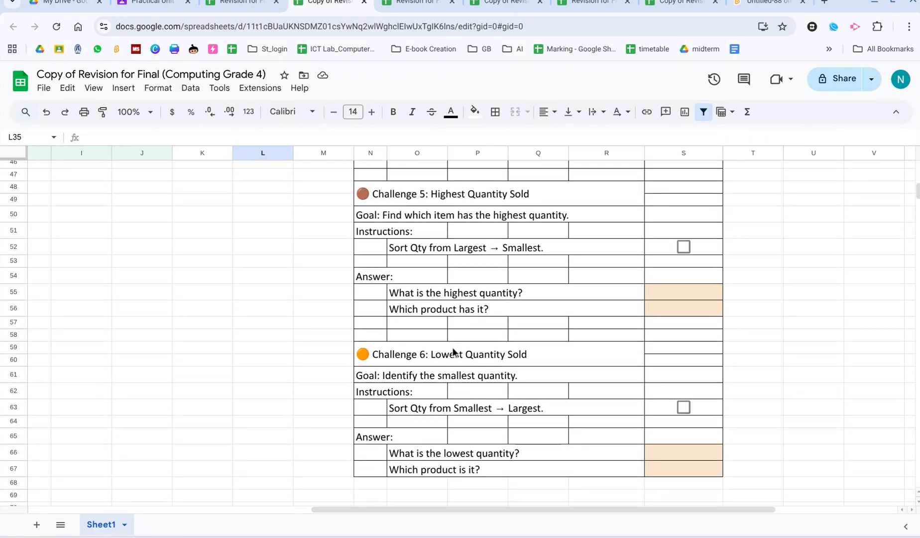